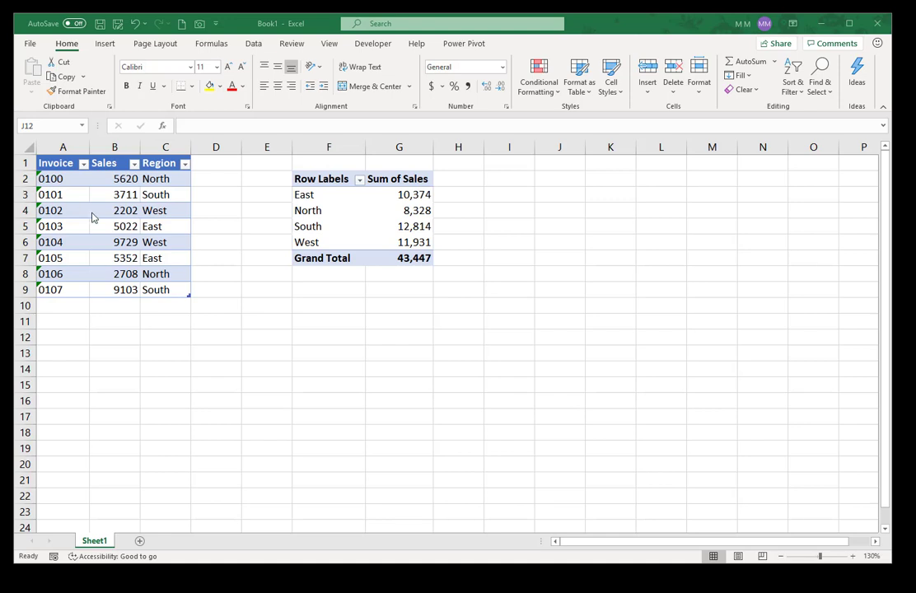
Step: Select the four regional pivot sales values in column G
{"action": "left_click", "coordinate": [71, 164]}
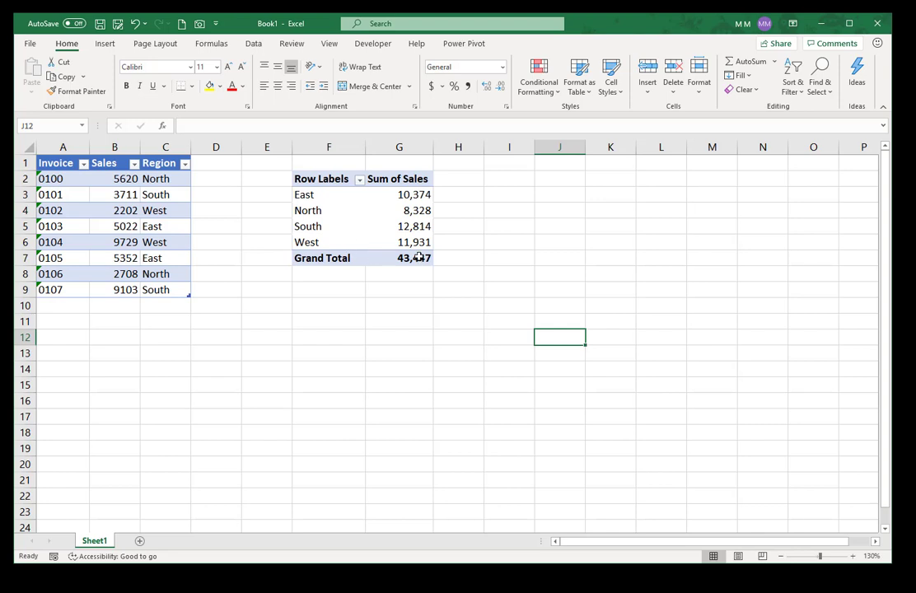
{"action": "mouse_move", "coordinate": [426, 258]}
{"action": "left_click_drag", "start_coordinate": [413, 195], "coordinate": [403, 242]}
Step: Enter a GETPIVOTDATA formula for East sales times 1.25 in H3 and fill it to H6
{"action": "left_click", "coordinate": [458, 194]}
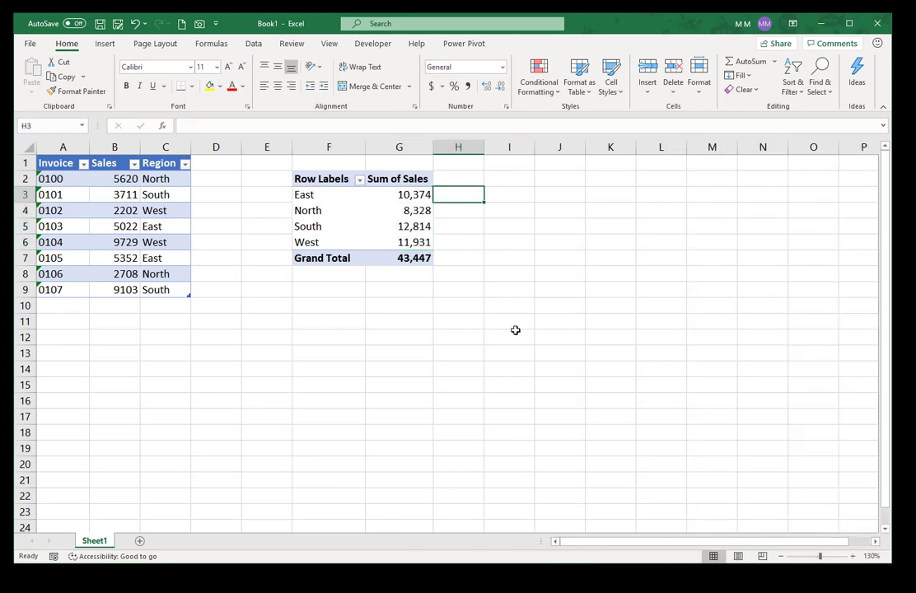
{"action": "type", "text": "="}
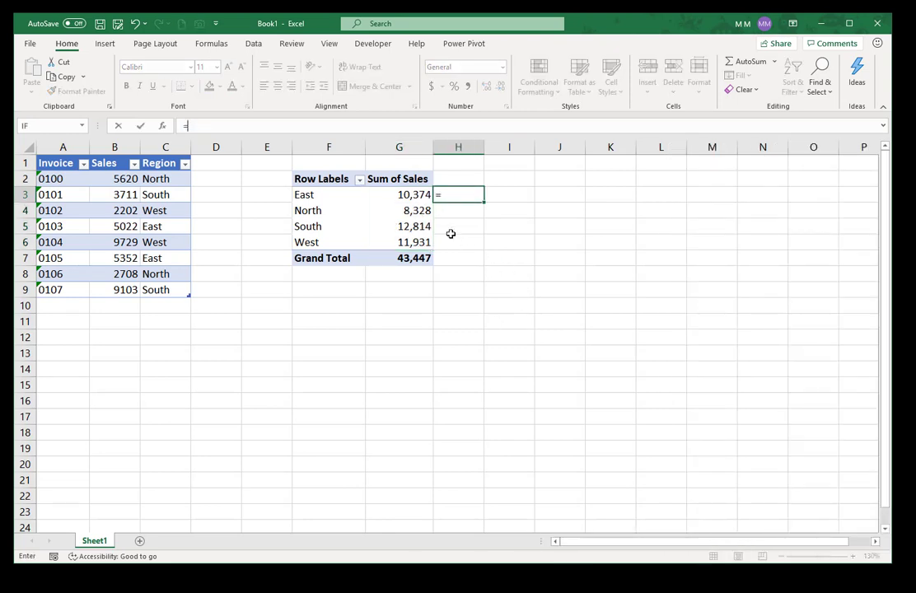
{"action": "left_click", "coordinate": [402, 195]}
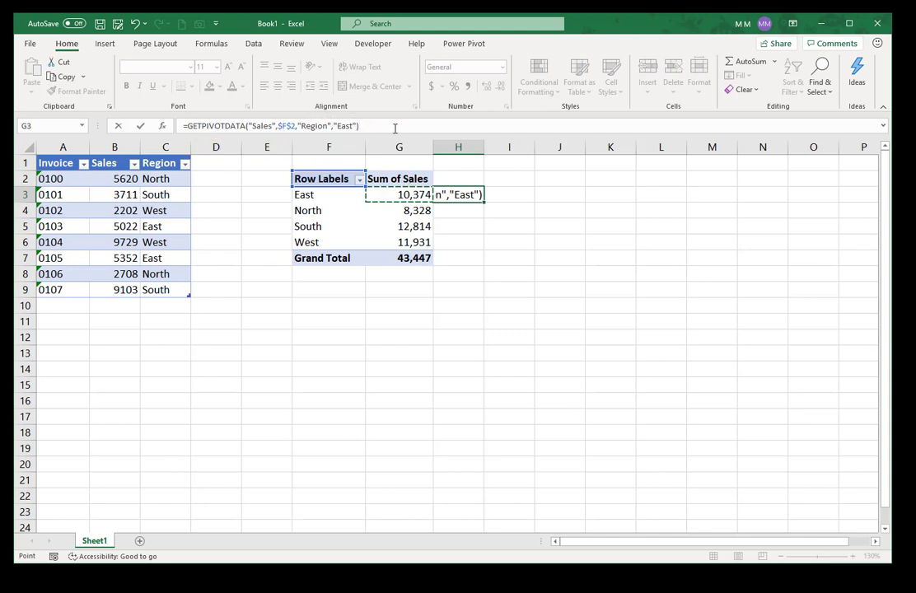
{"action": "type", "text": "*1.25"}
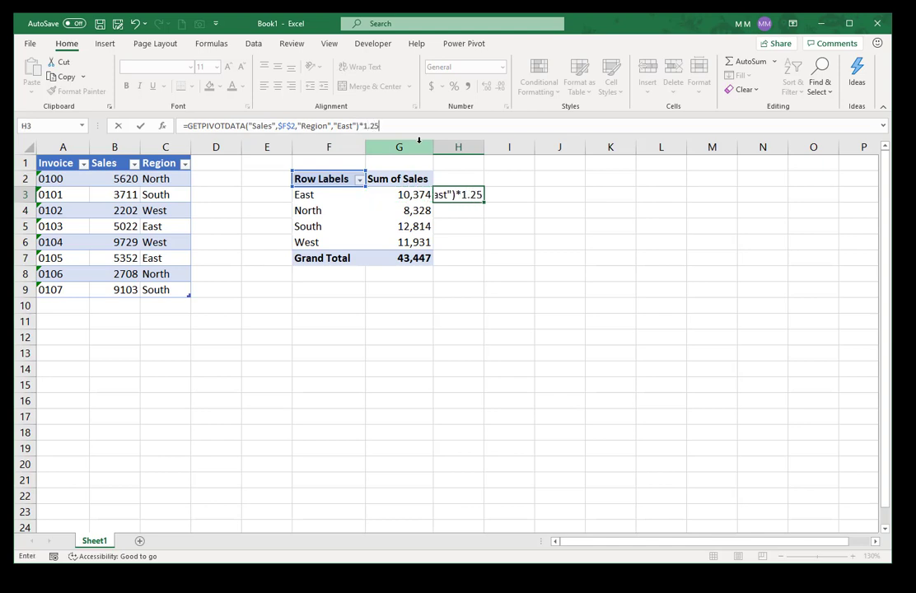
{"action": "key", "text": "ctrl+Return"}
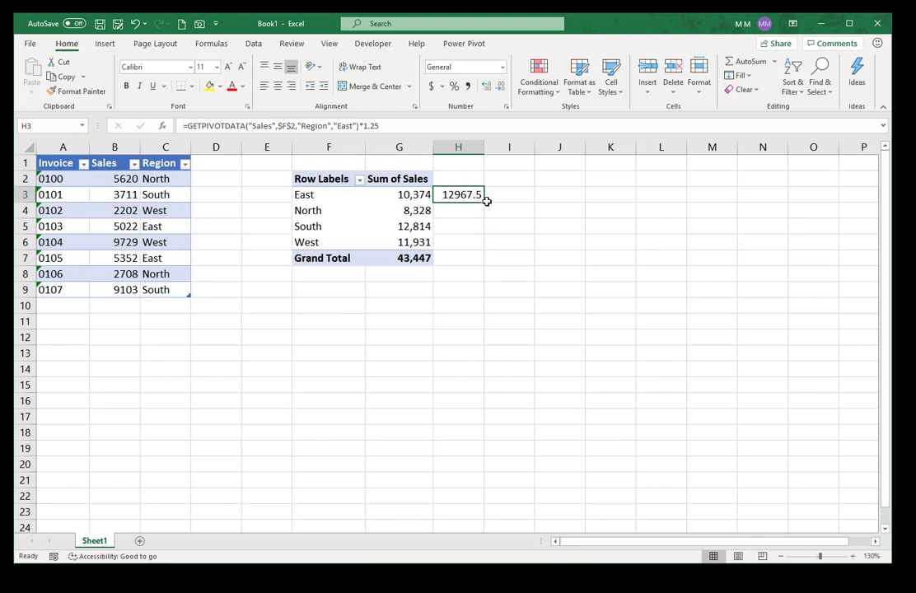
{"action": "left_click_drag", "start_coordinate": [486, 201], "coordinate": [485, 248]}
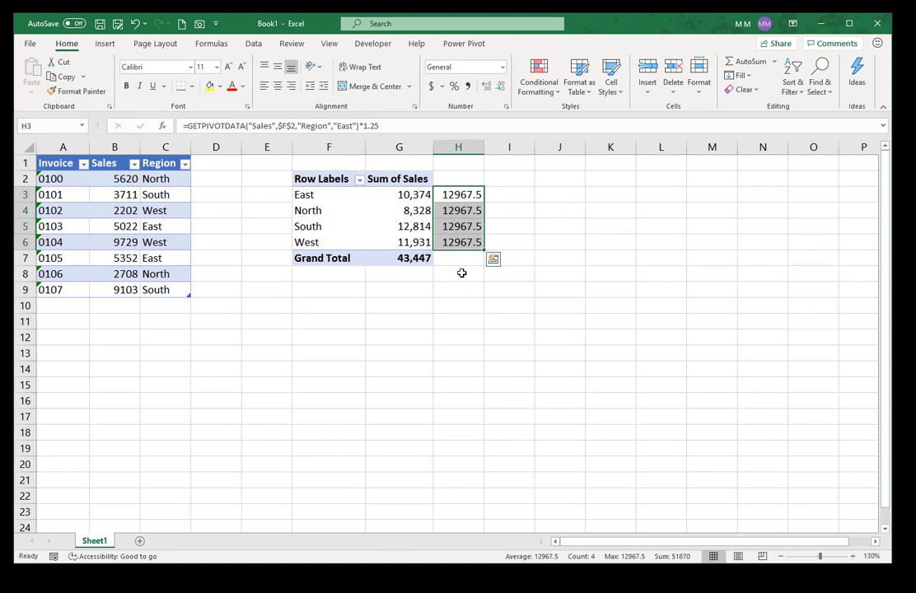
{"action": "left_click", "coordinate": [421, 195]}
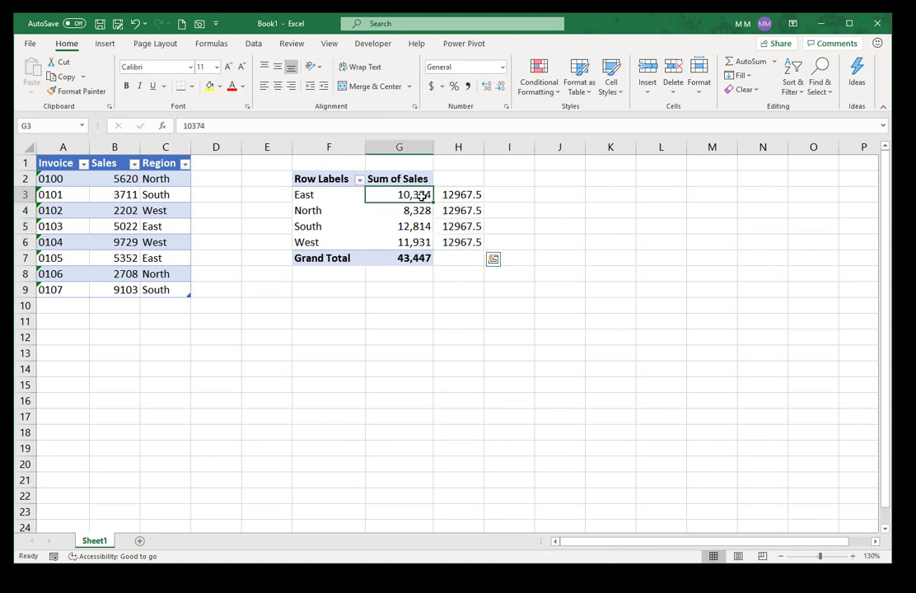
{"action": "left_click", "coordinate": [418, 212]}
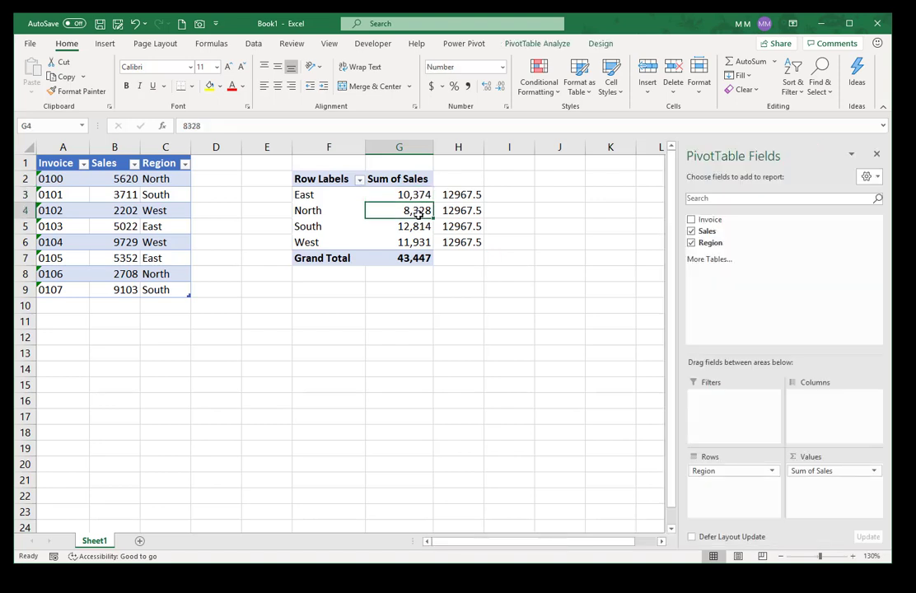
{"action": "left_click", "coordinate": [461, 194]}
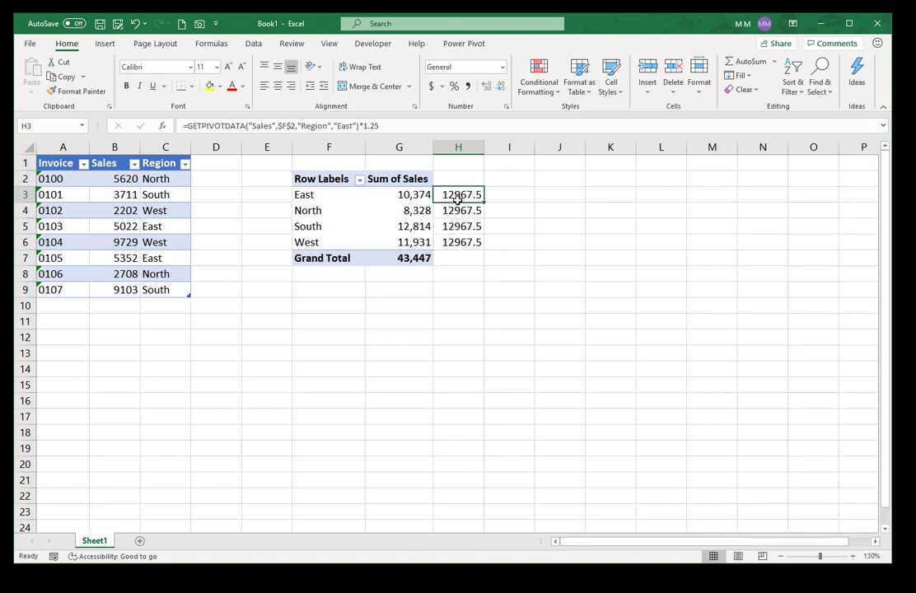
{"action": "left_click", "coordinate": [458, 211]}
{"action": "left_click", "coordinate": [446, 195]}
Step: Inspect H3's pivot reference and East item, leaving the formula unchanged
{"action": "left_click", "coordinate": [278, 125]}
{"action": "left_click_drag", "start_coordinate": [277, 125], "coordinate": [327, 128]}
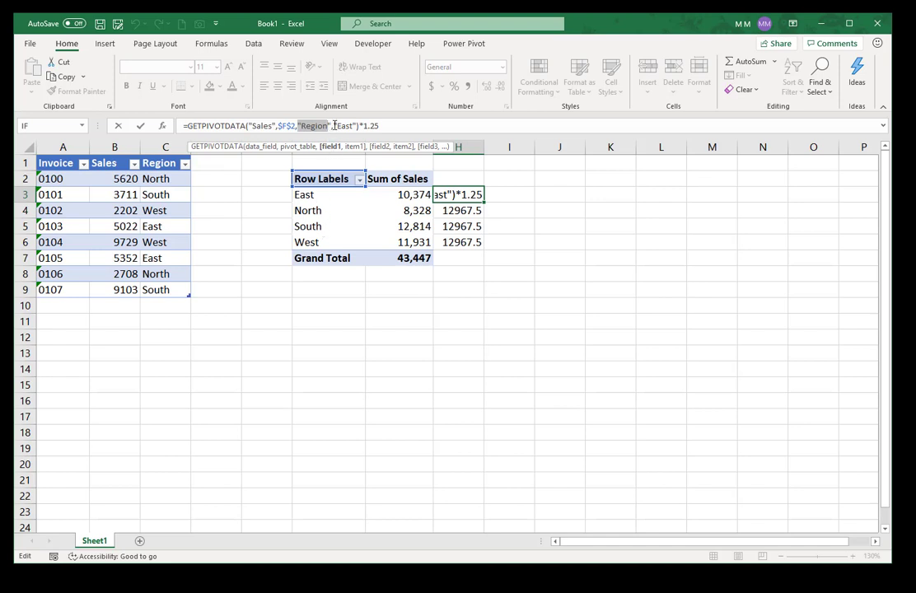
{"action": "left_click_drag", "start_coordinate": [334, 125], "coordinate": [354, 125]}
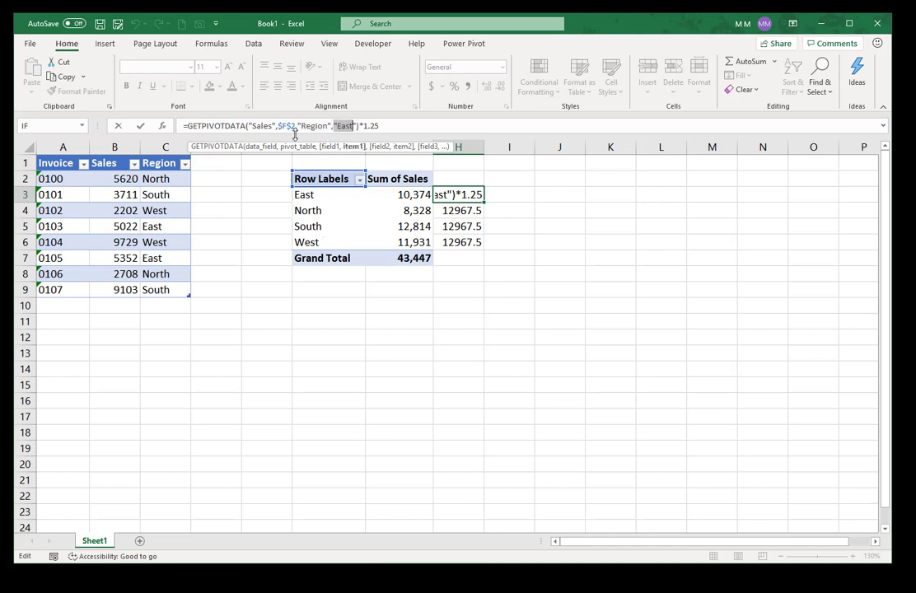
{"action": "key", "text": "Escape"}
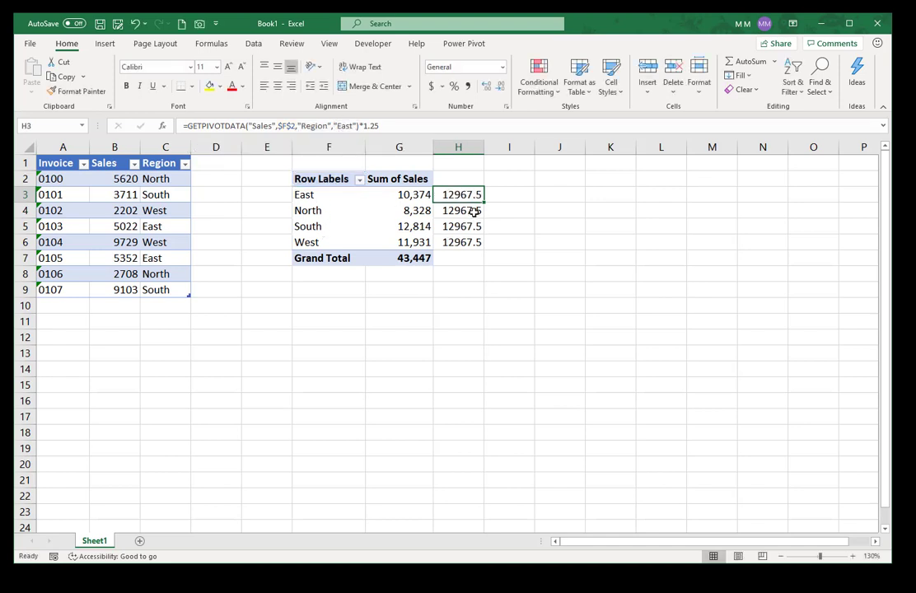
Step: Change H4's formula region from East to North so it returns 10410
{"action": "left_click", "coordinate": [474, 208]}
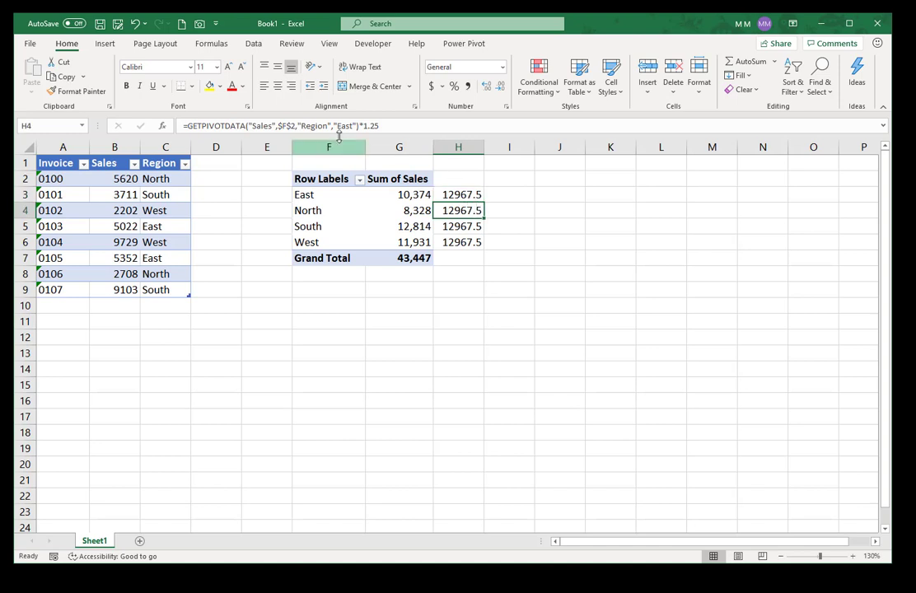
{"action": "left_click", "coordinate": [455, 226]}
{"action": "left_click", "coordinate": [447, 208]}
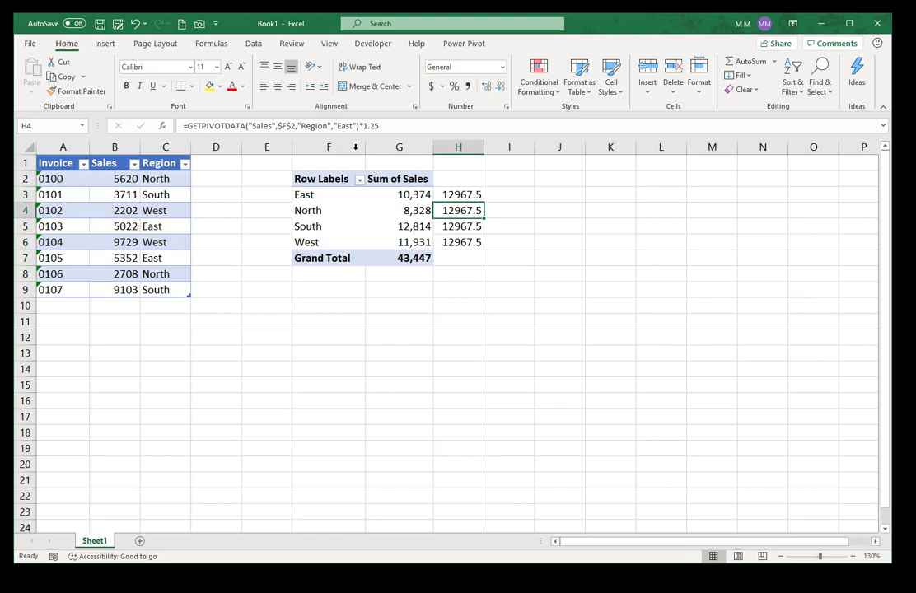
{"action": "double_click", "coordinate": [337, 124]}
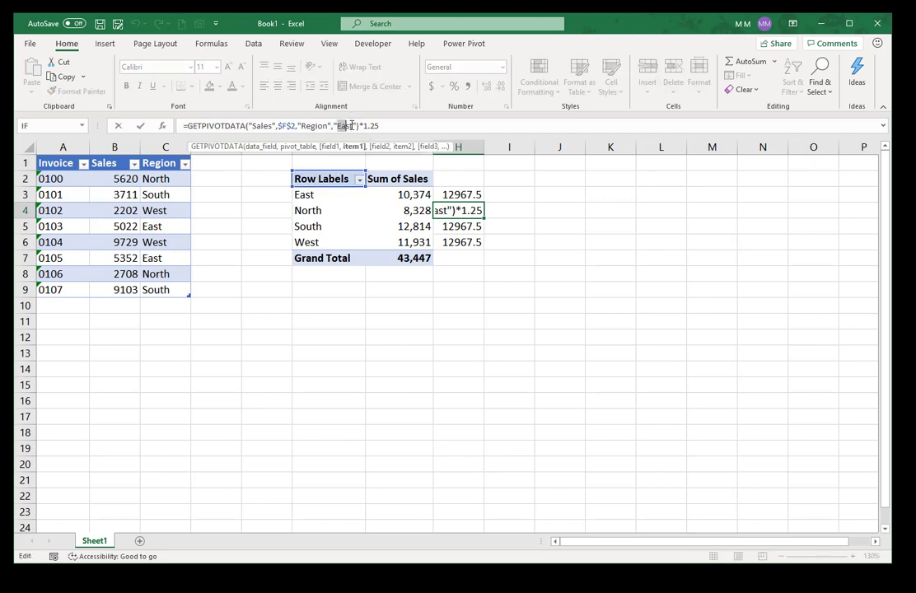
{"action": "type", "text": "North"}
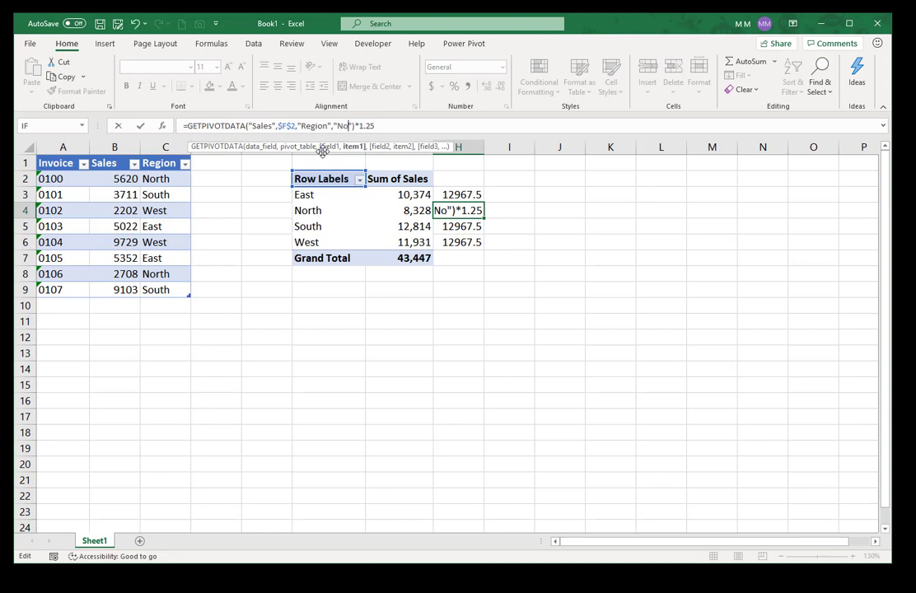
{"action": "key", "text": "ctrl+Return"}
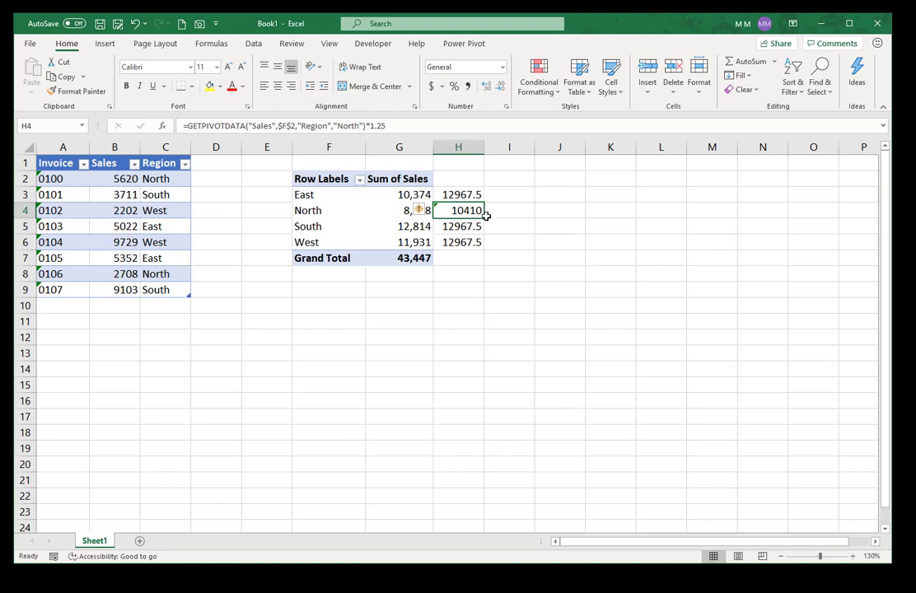
{"action": "left_click", "coordinate": [459, 192]}
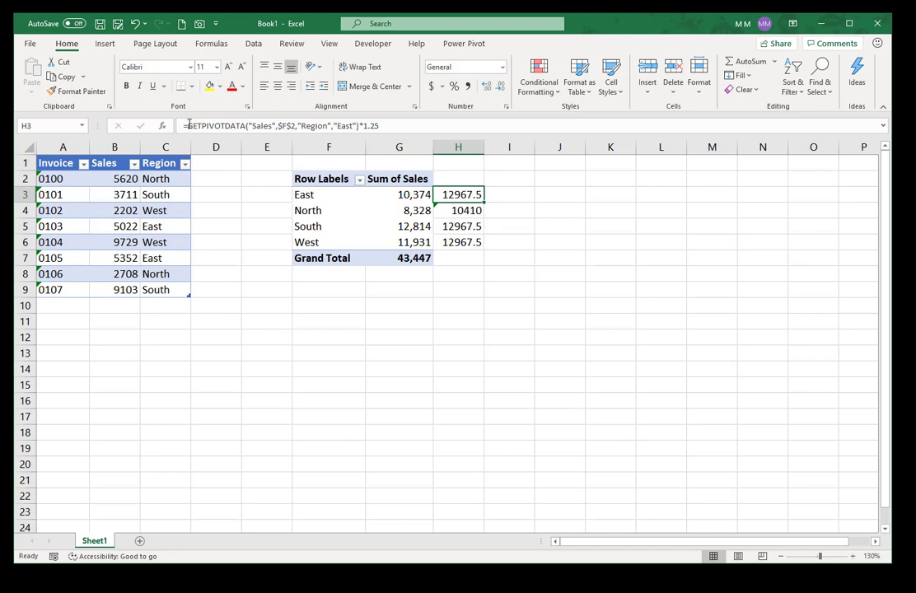
Step: Replace H3's GETPIVOTDATA call with the plain formula =G3*1.25
{"action": "left_click", "coordinate": [185, 125]}
{"action": "left_click_drag", "start_coordinate": [187, 125], "coordinate": [358, 127]}
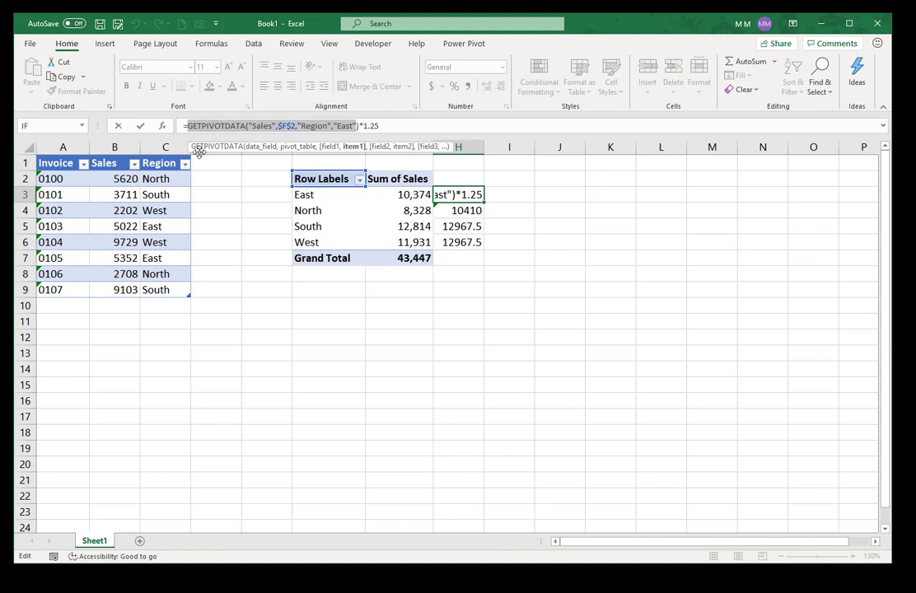
{"action": "left_click_drag", "start_coordinate": [206, 142], "coordinate": [509, 169]}
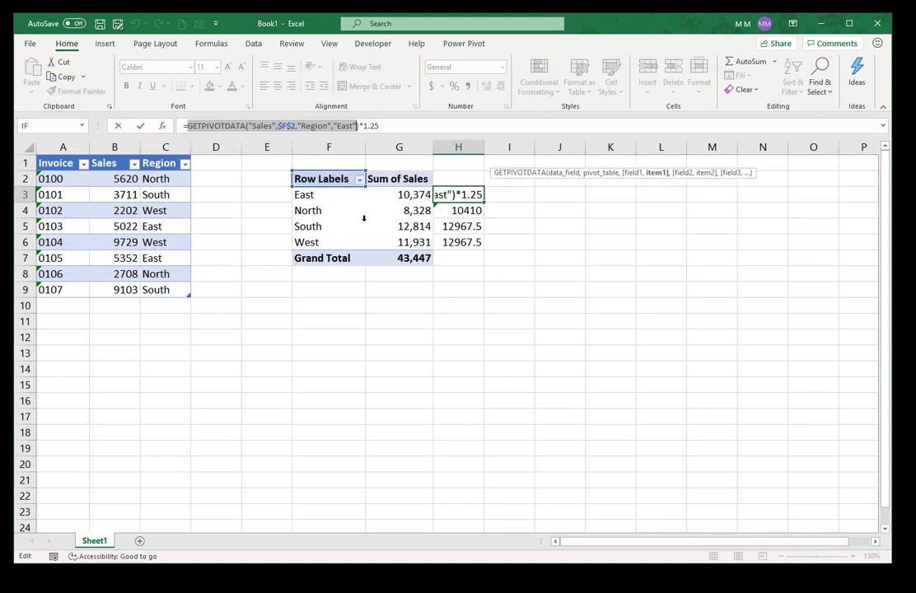
{"action": "type", "text": "g3"}
{"action": "key", "text": "Delete"}
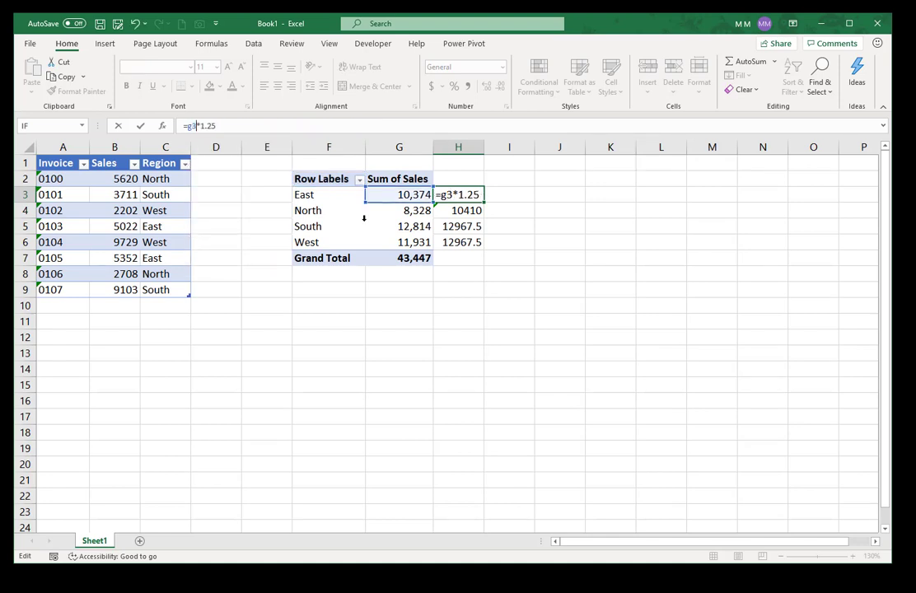
{"action": "key", "text": "ctrl+Return"}
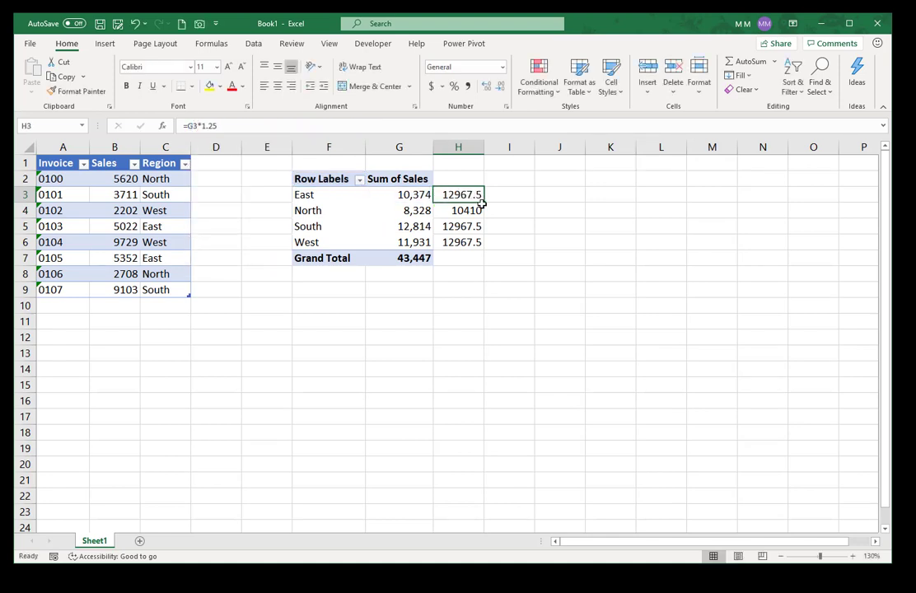
Step: Fill =G3*1.25 down to H6 and check the South, West and East row formulas
{"action": "left_click_drag", "start_coordinate": [480, 225], "coordinate": [482, 244]}
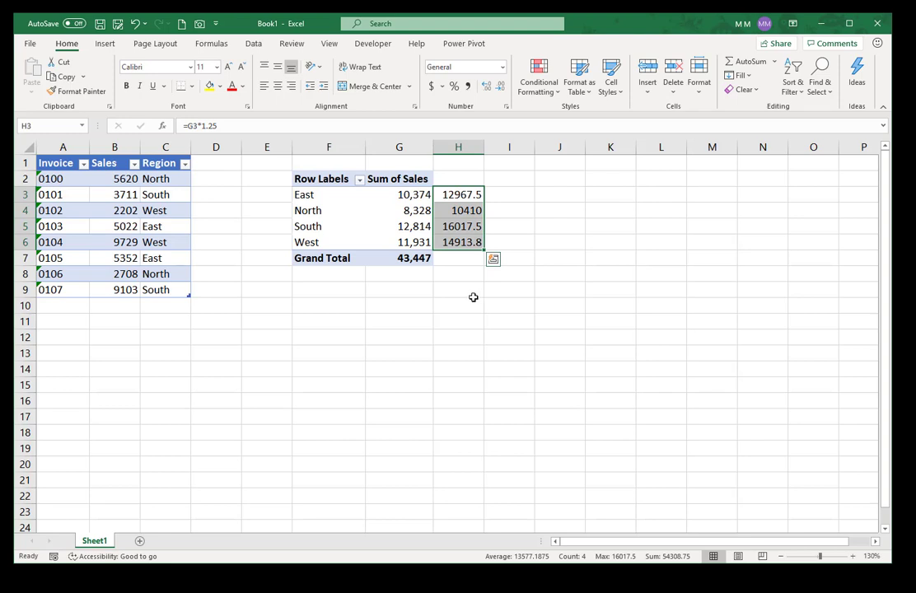
{"action": "left_click", "coordinate": [454, 226]}
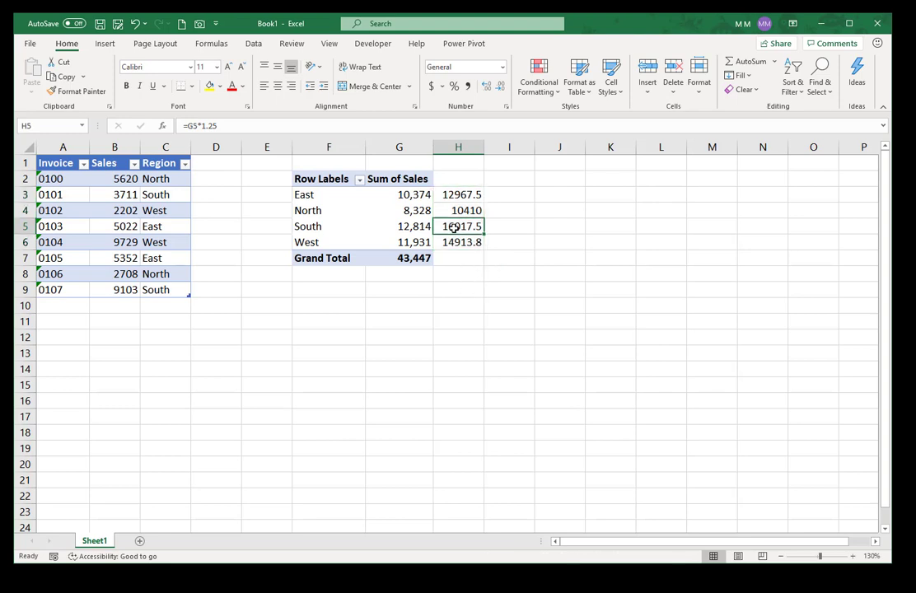
{"action": "left_click", "coordinate": [467, 243]}
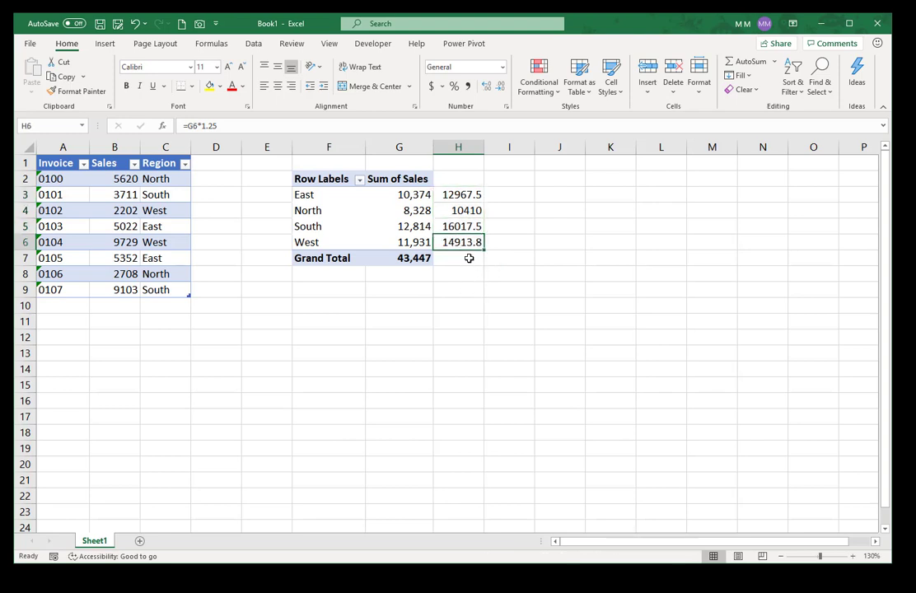
{"action": "left_click", "coordinate": [468, 196]}
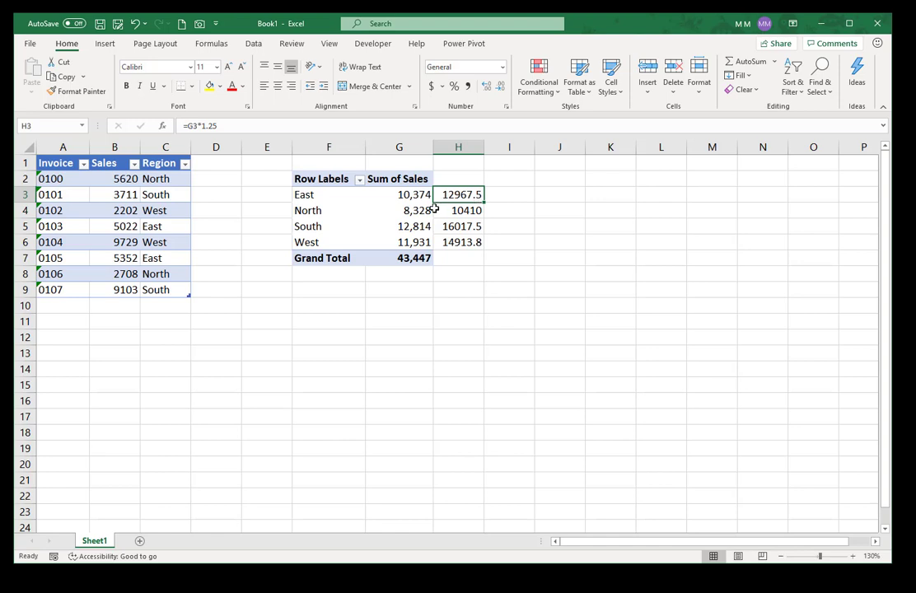
Step: Undo back to the GETPIVOTDATA formulas, with H4 again referencing North for 10410
{"action": "left_click", "coordinate": [134, 24]}
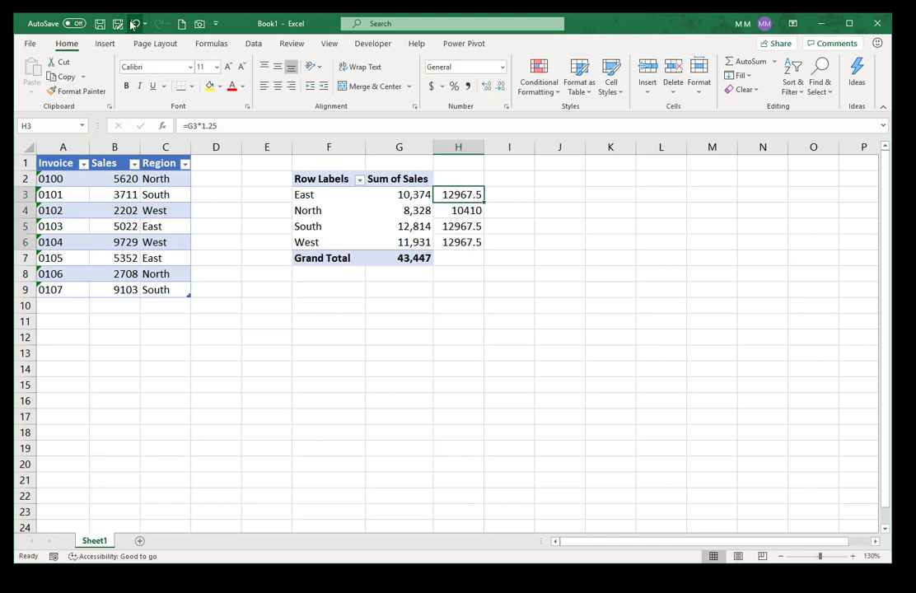
{"action": "left_click", "coordinate": [134, 24]}
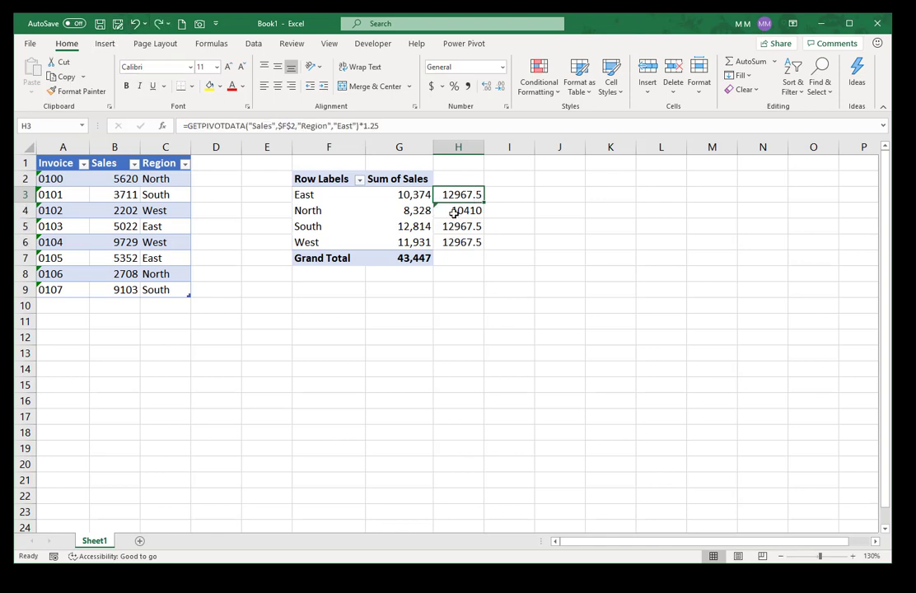
{"action": "left_click", "coordinate": [456, 213]}
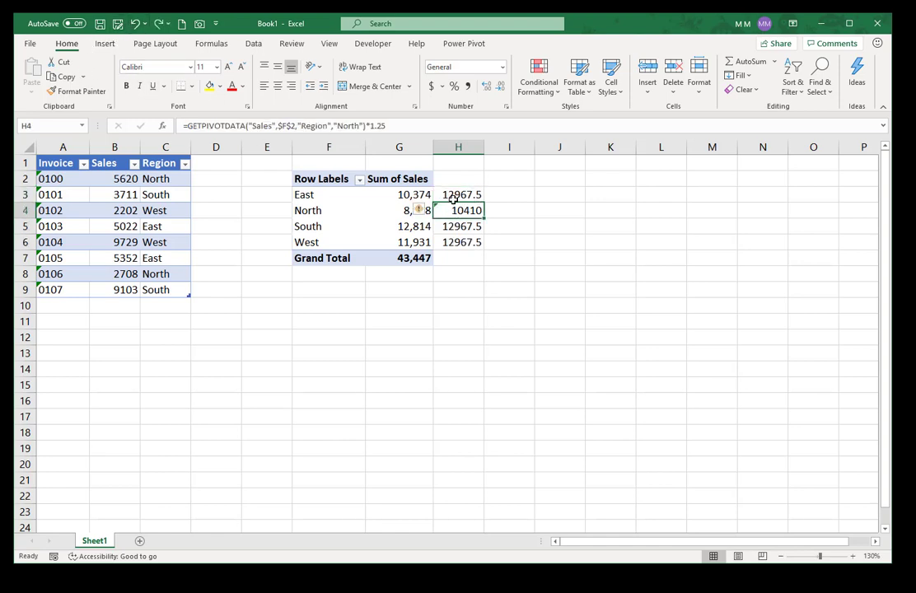
{"action": "left_click", "coordinate": [135, 24]}
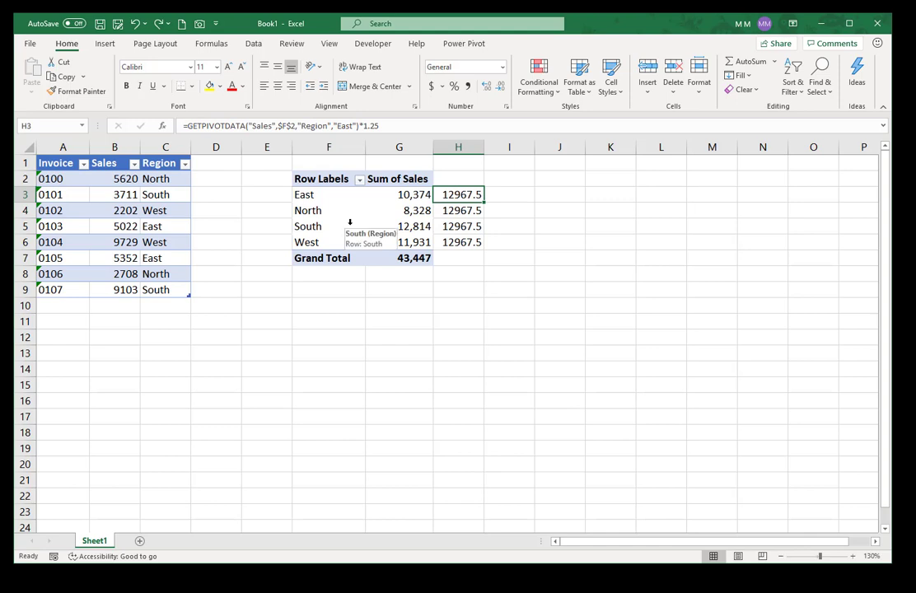
{"action": "left_click_drag", "start_coordinate": [326, 194], "coordinate": [414, 249]}
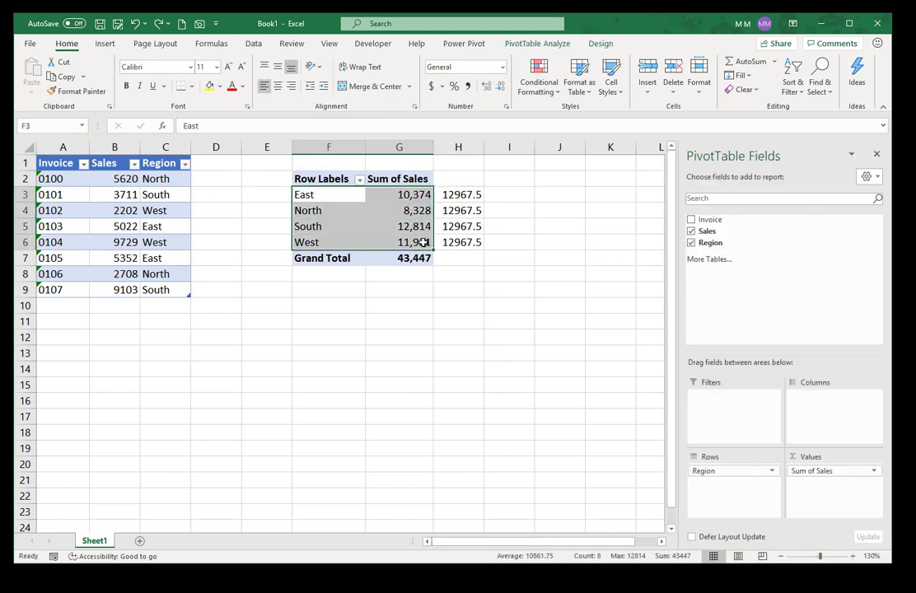
{"action": "left_click", "coordinate": [454, 195]}
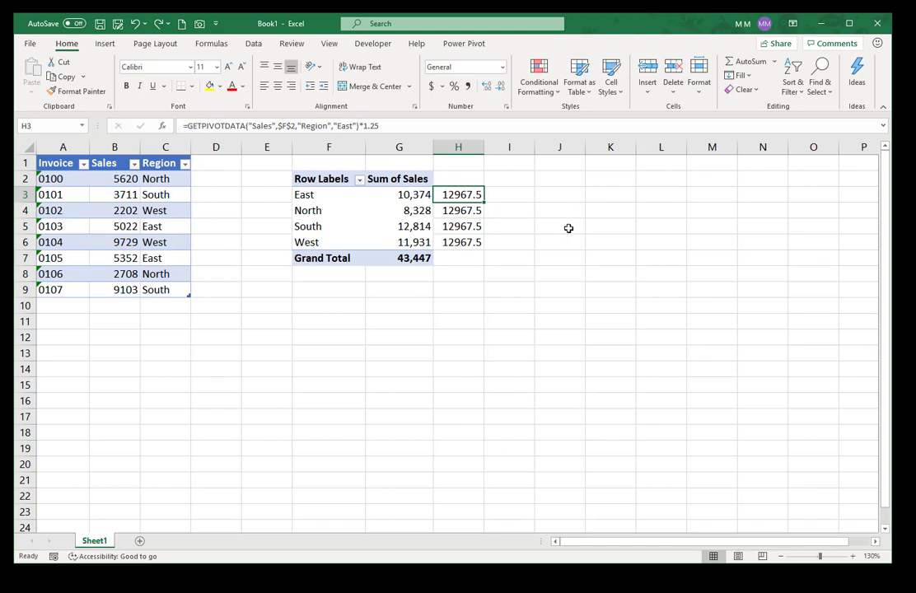
{"action": "left_click", "coordinate": [554, 178]}
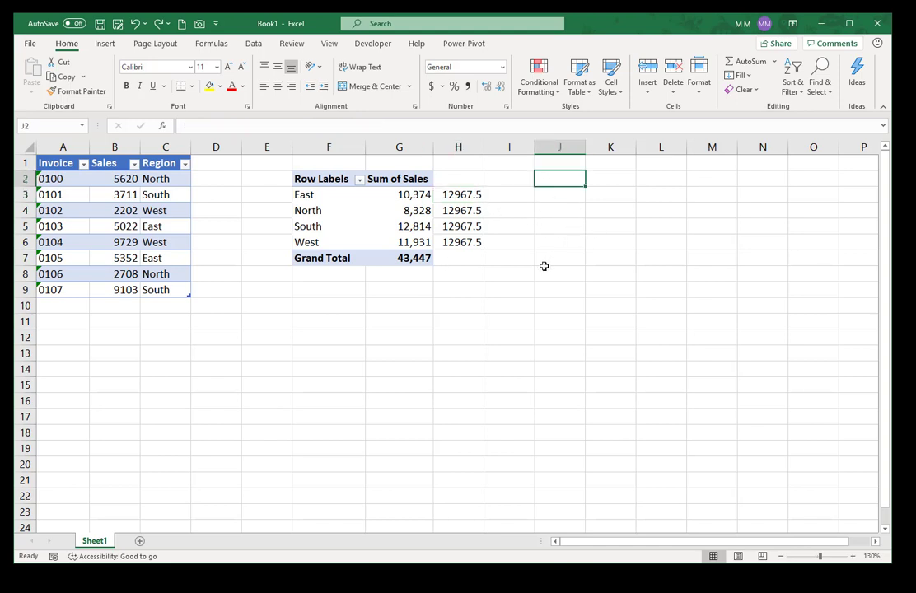
Step: Put =GETPIVOTDATA("Sales",$F$2) in J2, referencing the Grand Total of 43447
{"action": "type", "text": "="}
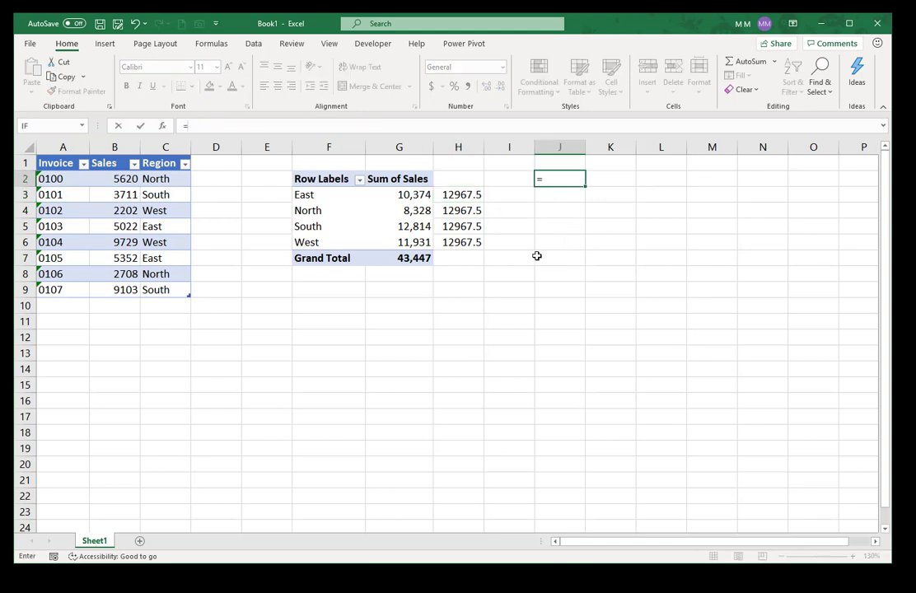
{"action": "left_click", "coordinate": [406, 257]}
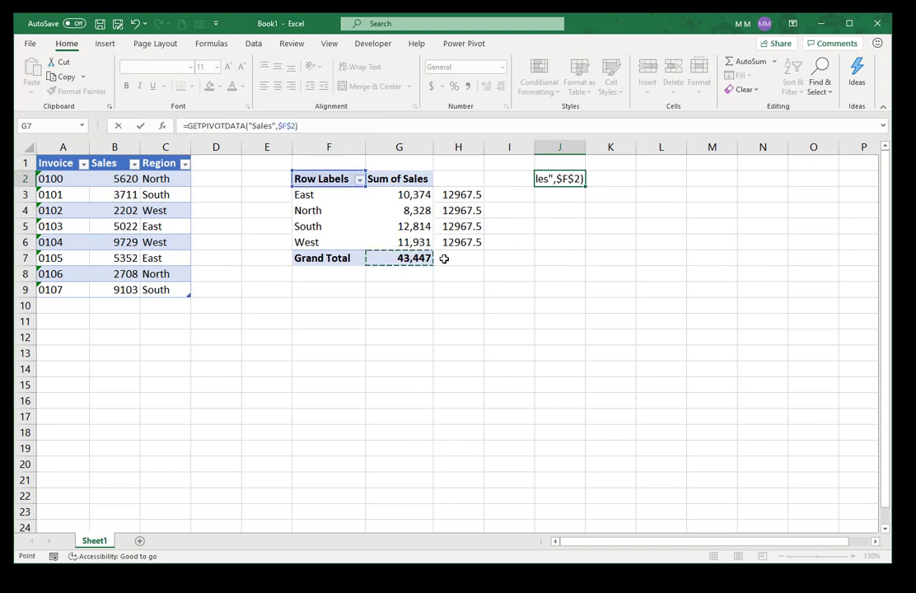
{"action": "key", "text": "ctrl+Return"}
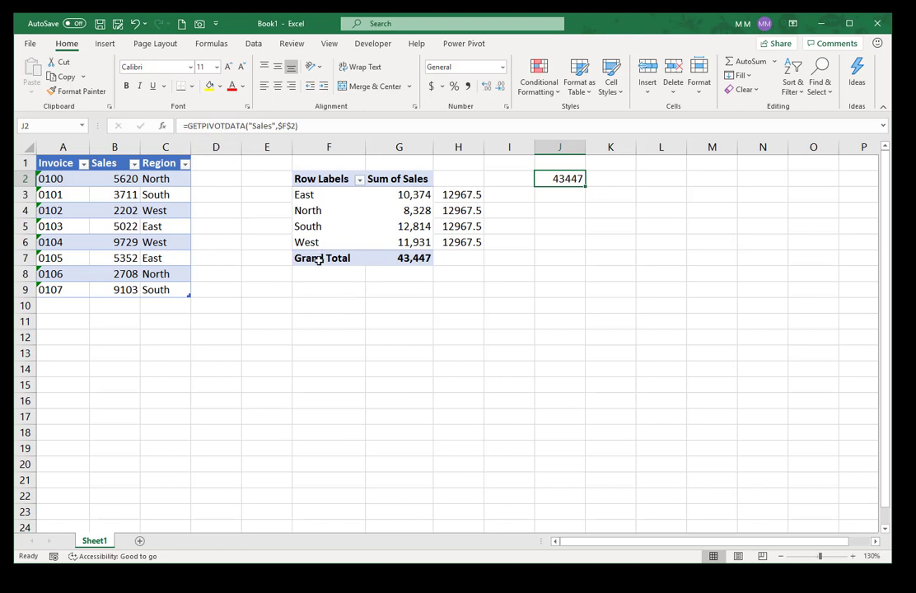
Step: Enter invoice number '0109 in A10, keeping its leading zero
{"action": "left_click", "coordinate": [46, 303]}
{"action": "type", "text": "0"}
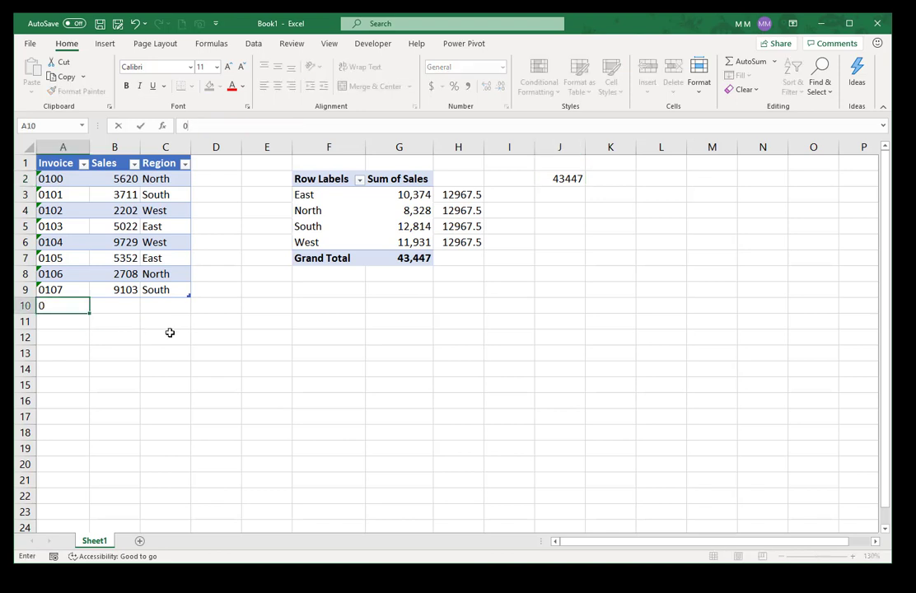
{"action": "type", "text": "109"}
{"action": "key", "text": "ctrl+Return"}
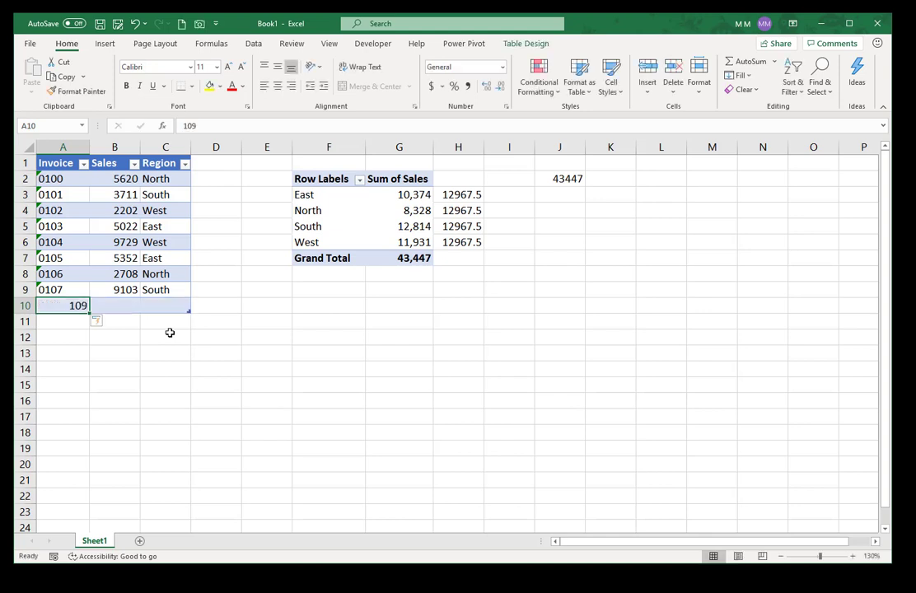
{"action": "key", "text": "Right"}
{"action": "key", "text": "Left"}
{"action": "type", "text": "'0"}
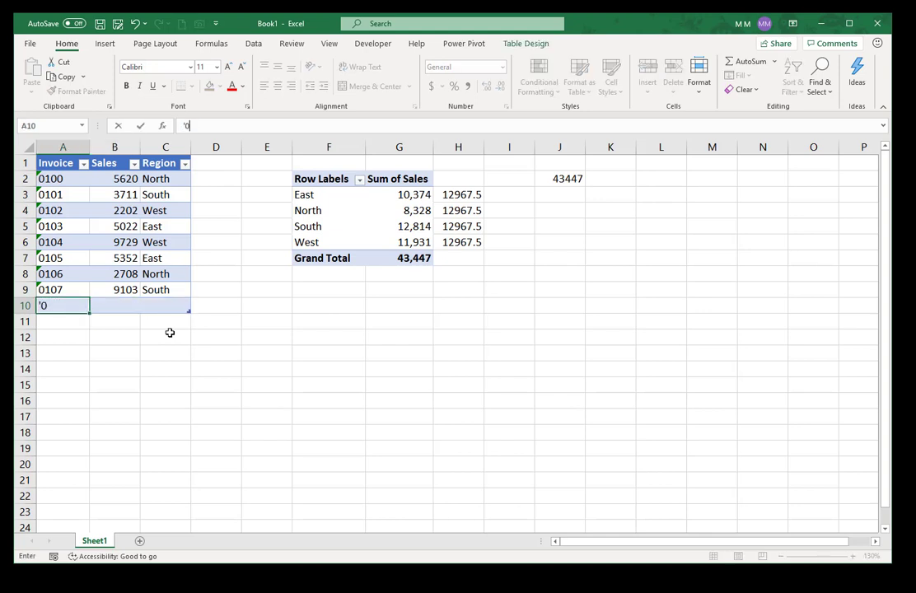
{"action": "type", "text": "109"}
{"action": "key", "text": "Tab"}
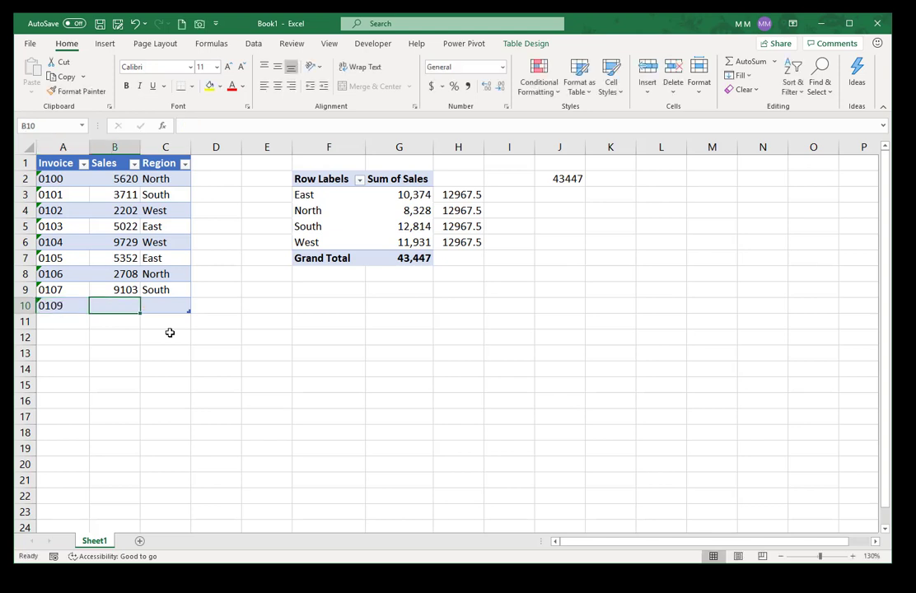
Step: Fill in sales 50 in B10 and region Int'l in C10
{"action": "type", "text": "50"}
{"action": "key", "text": "Tab"}
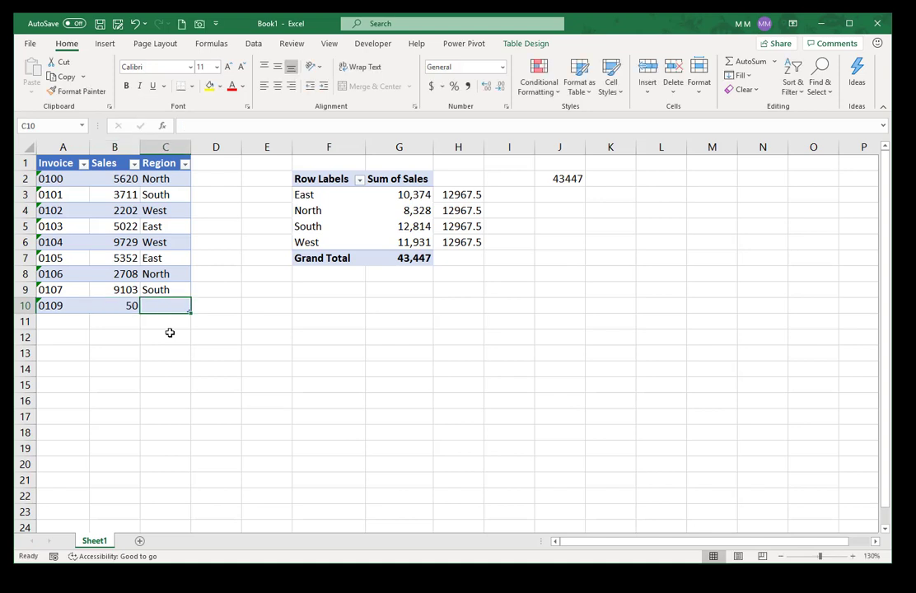
{"action": "type", "text": "In"}
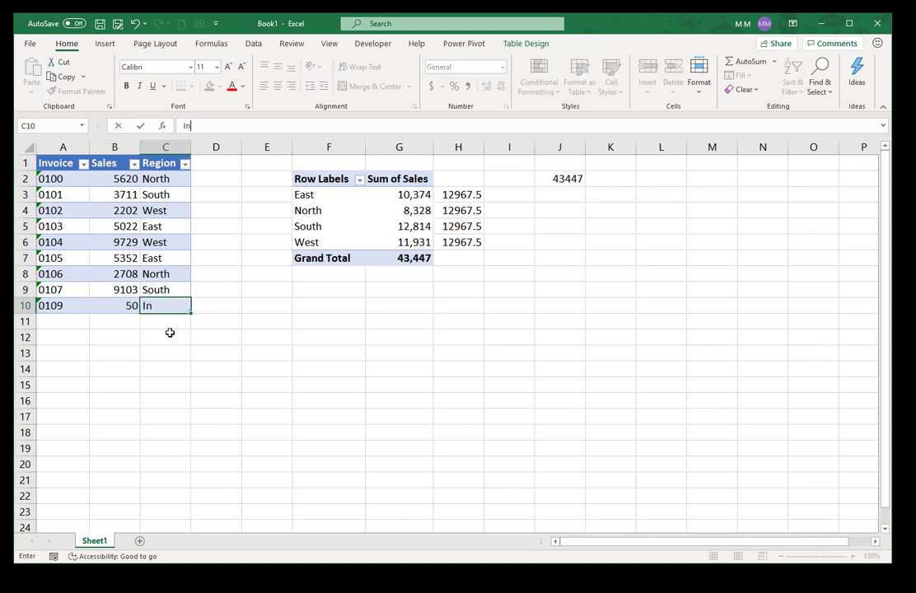
{"action": "type", "text": "t'l"}
{"action": "key", "text": "ctrl+Return"}
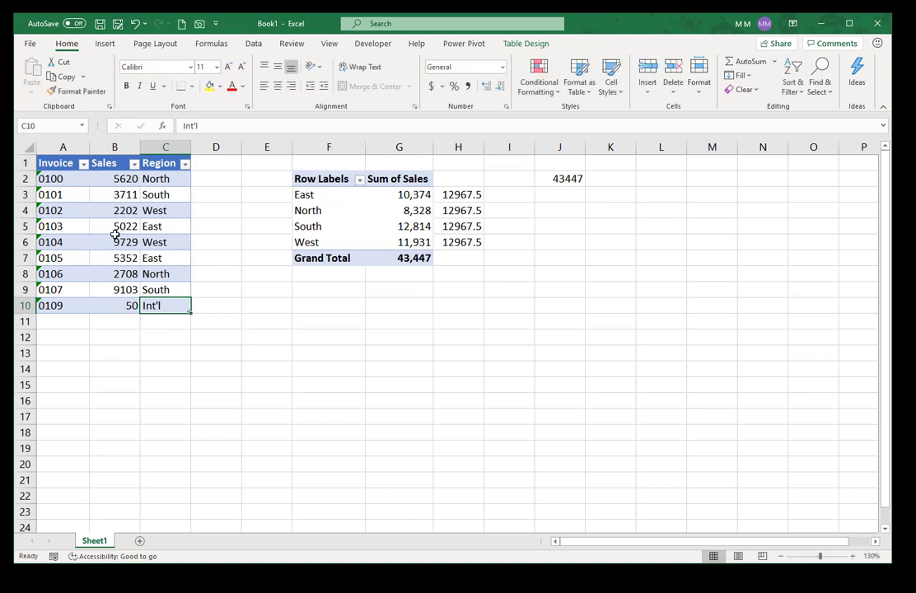
Step: Refresh the pivot to add Int'l and confirm J2 now totals 43,497
{"action": "left_click", "coordinate": [330, 210]}
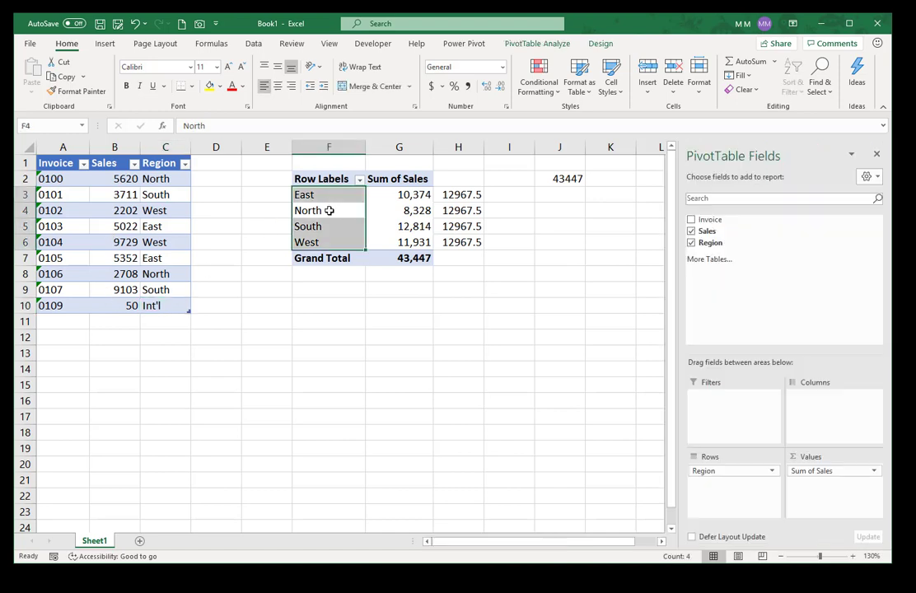
{"action": "left_click", "coordinate": [374, 258]}
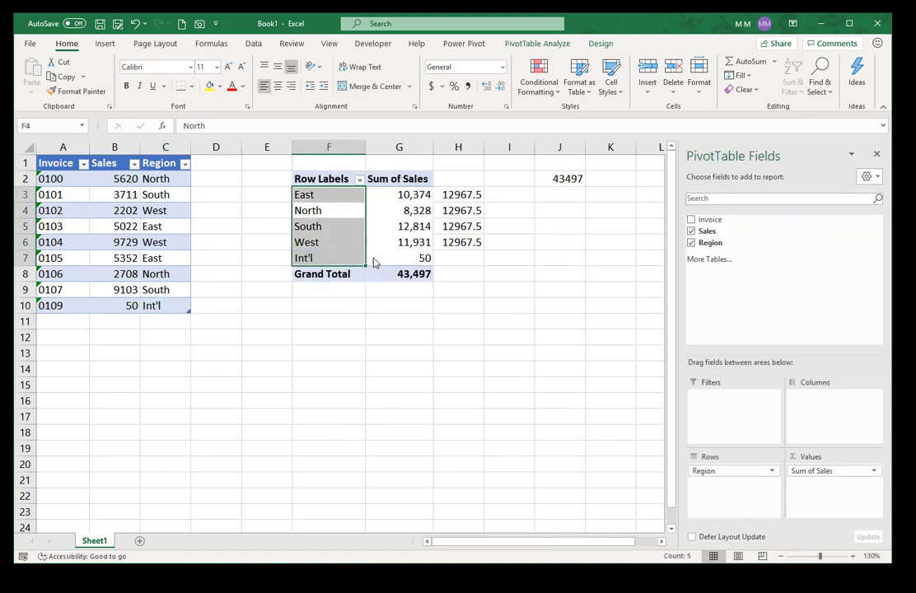
{"action": "left_click", "coordinate": [408, 274]}
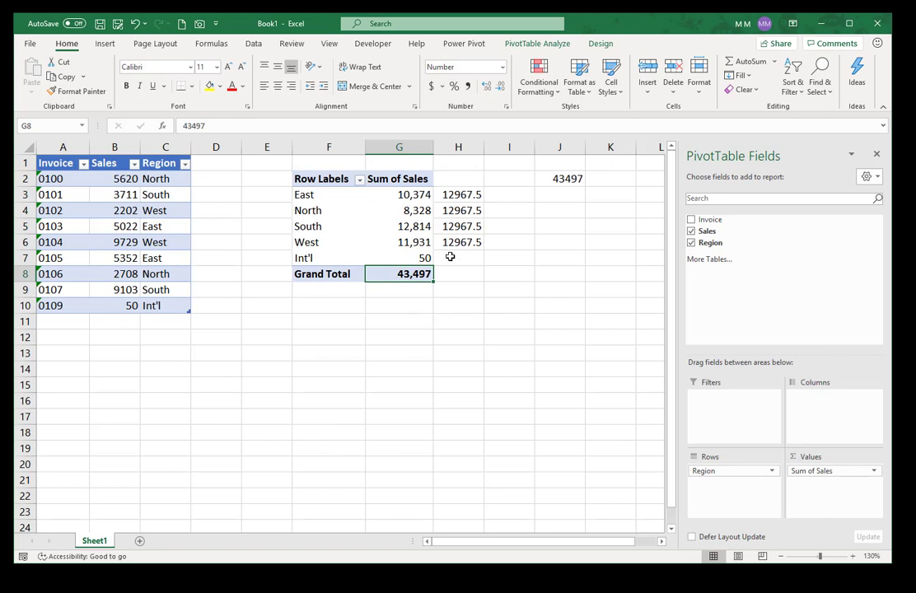
{"action": "left_click", "coordinate": [556, 180]}
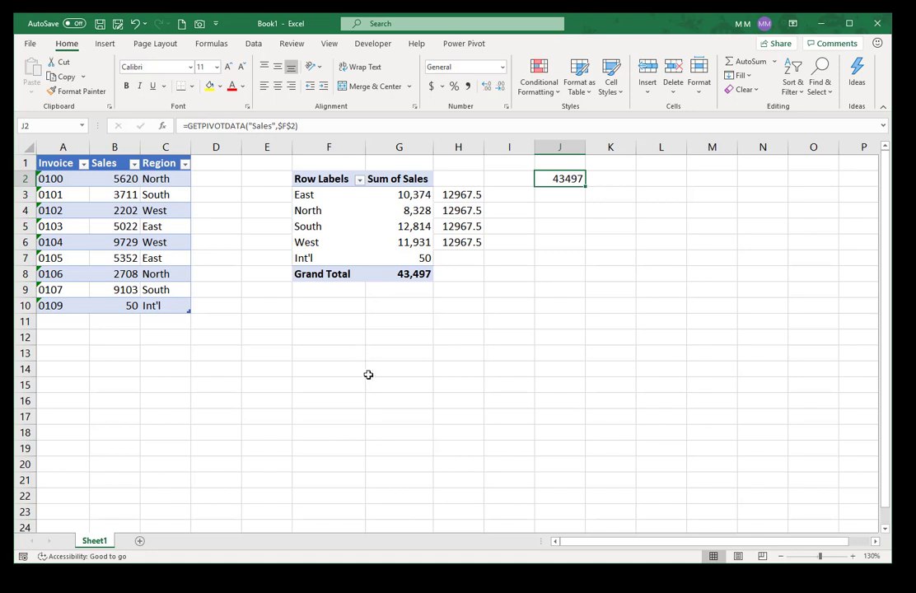
{"action": "left_click", "coordinate": [326, 146]}
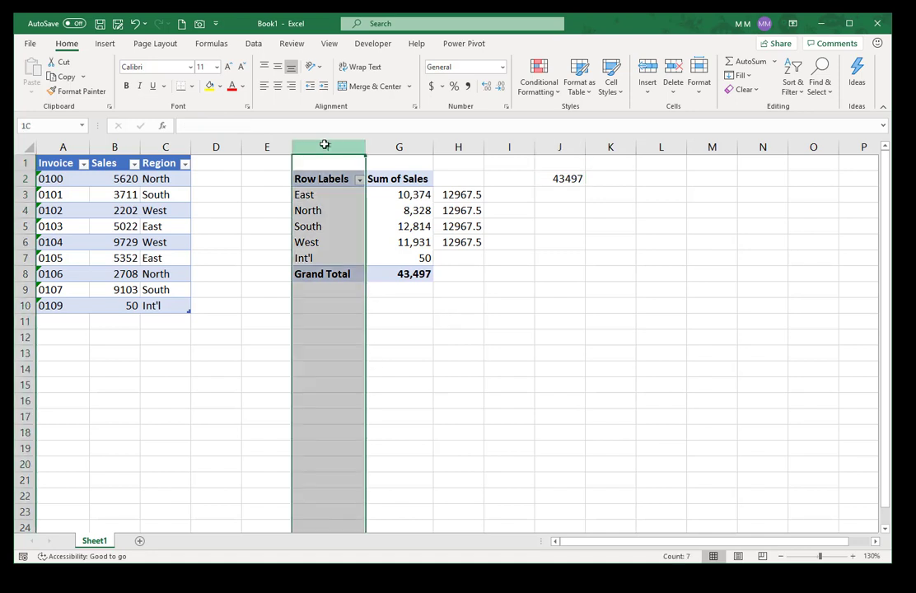
{"action": "left_click", "coordinate": [321, 276]}
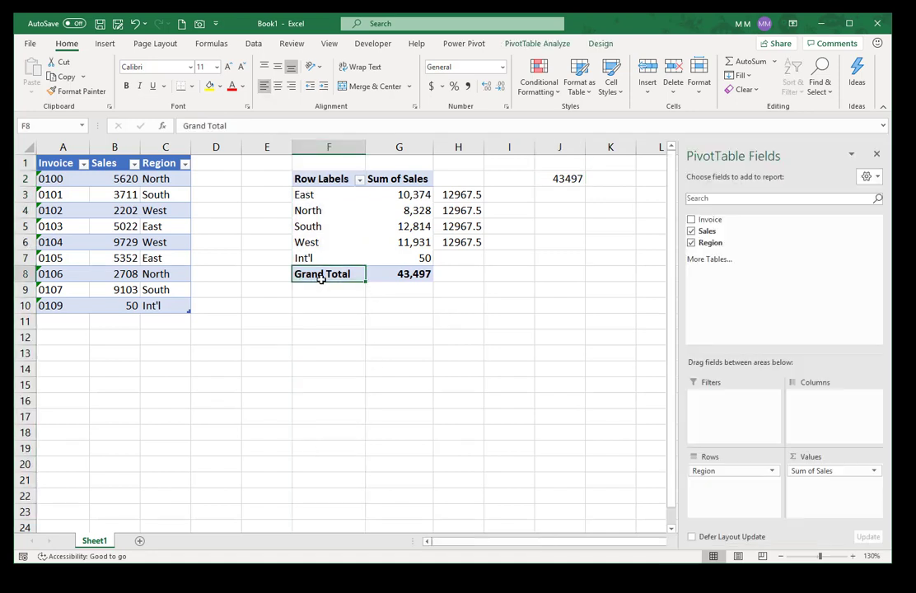
{"action": "left_click", "coordinate": [575, 178]}
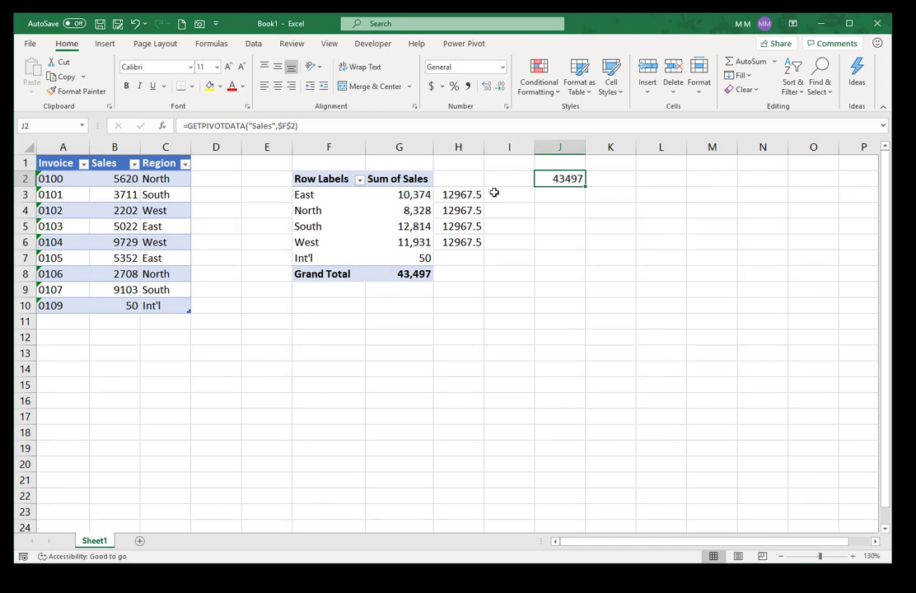
Step: Clear the old formulas from H3:H6
{"action": "left_click", "coordinate": [452, 194]}
{"action": "left_click_drag", "start_coordinate": [452, 194], "coordinate": [458, 242]}
{"action": "key", "text": "Delete"}
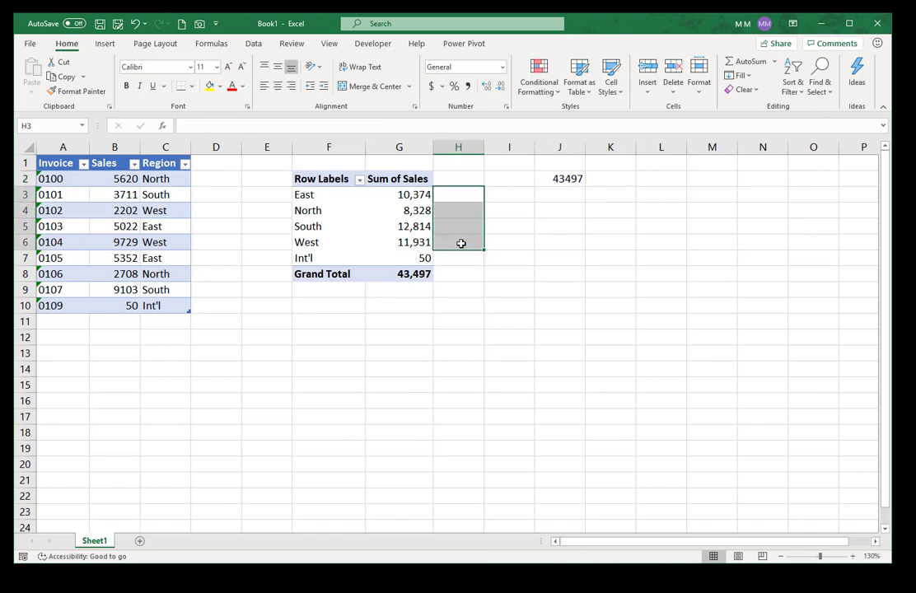
{"action": "left_click", "coordinate": [455, 181]}
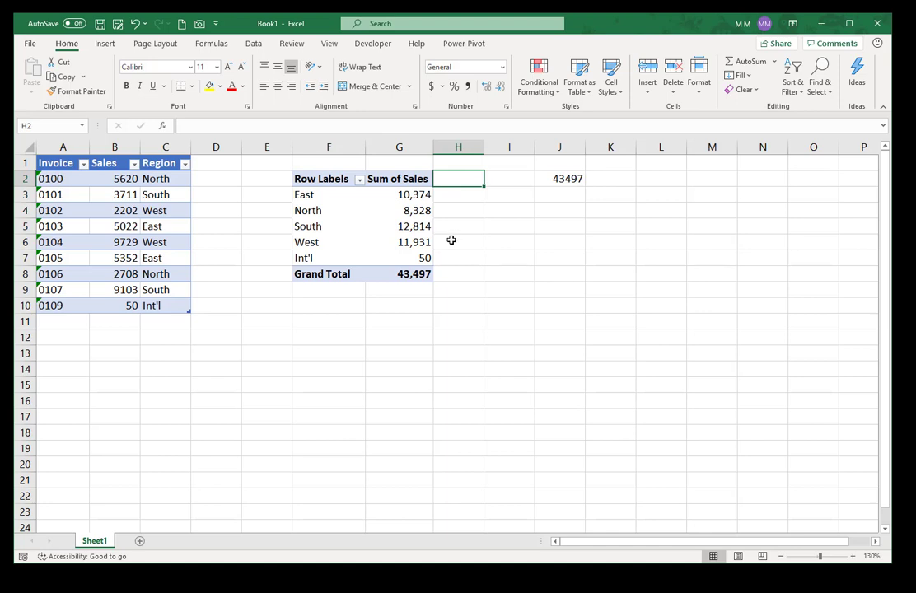
Step: Turn off 'Use GetPivotData functions for PivotTable references' in Excel Options > Formulas
{"action": "left_click", "coordinate": [30, 43]}
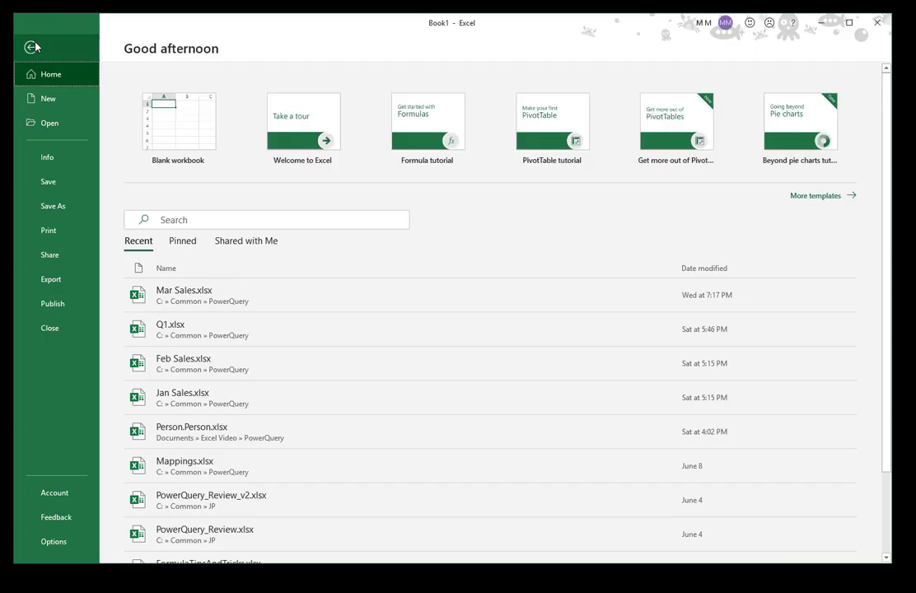
{"action": "left_click", "coordinate": [60, 542]}
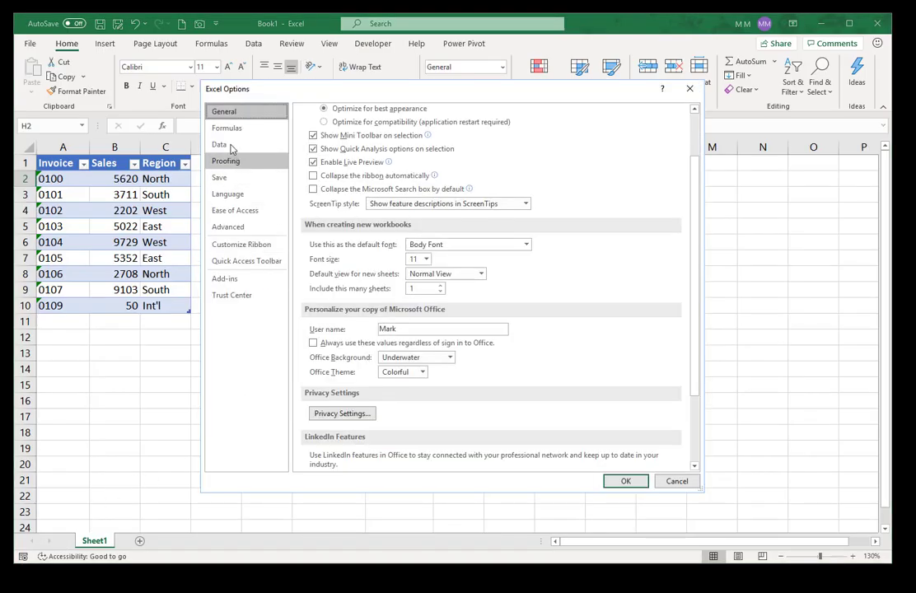
{"action": "left_click", "coordinate": [222, 131]}
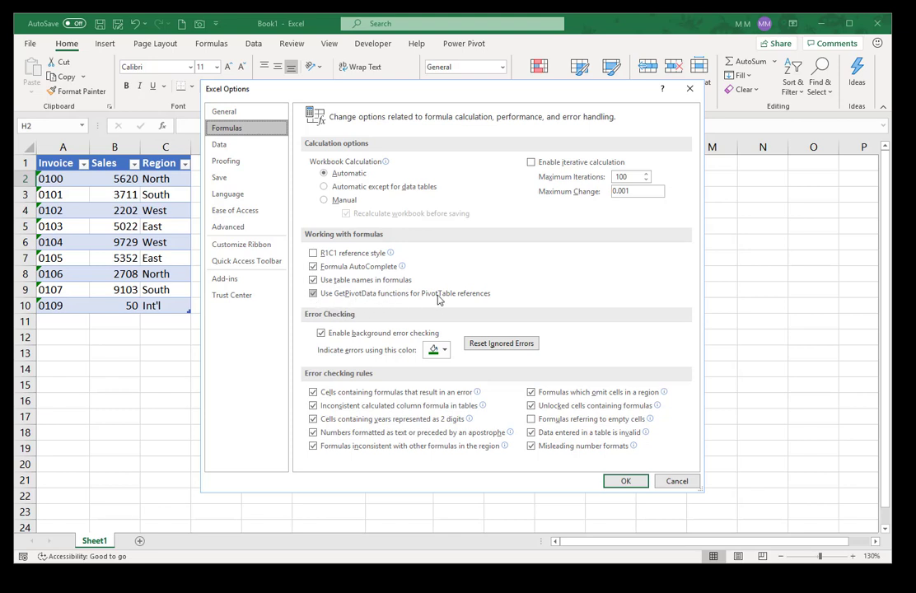
{"action": "left_click", "coordinate": [313, 300]}
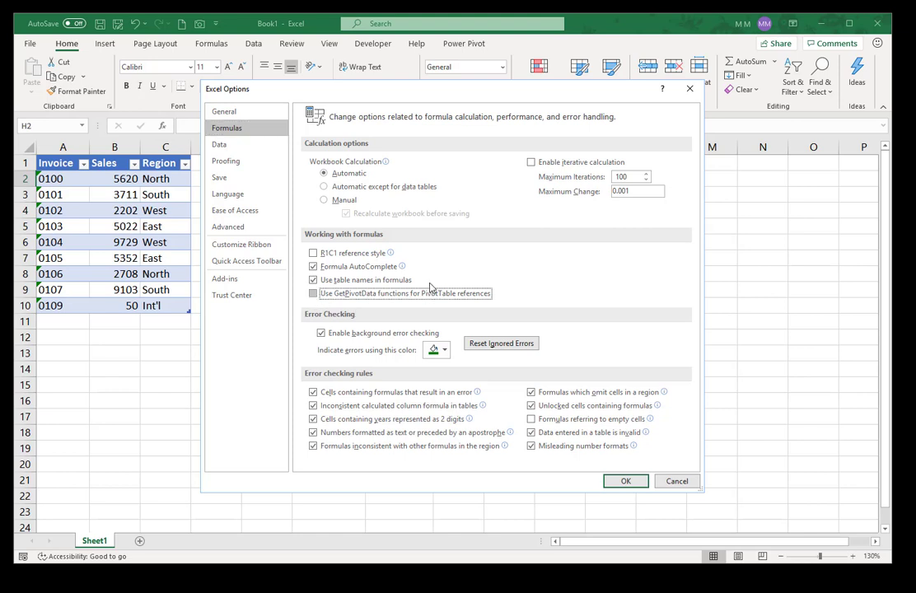
{"action": "left_click", "coordinate": [629, 484]}
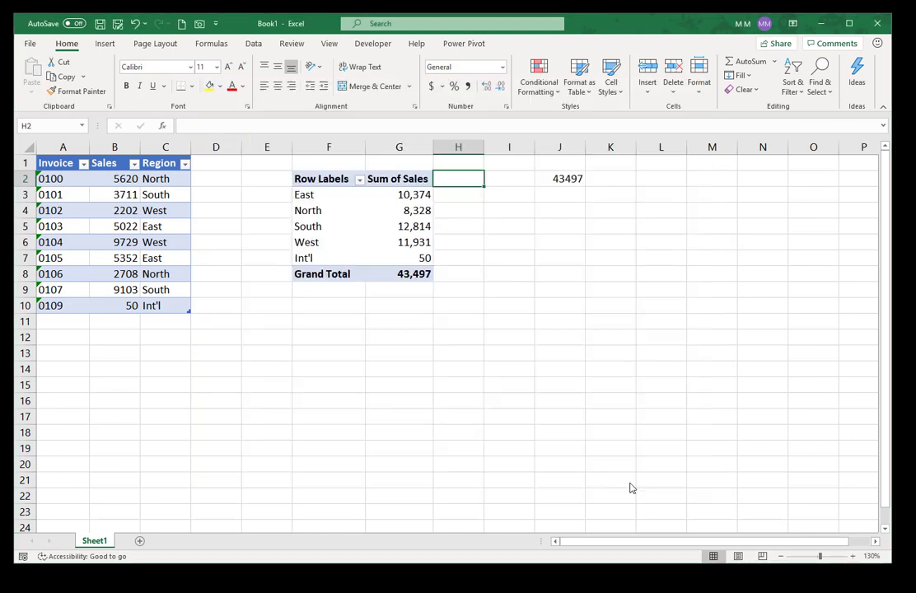
Step: Enter =G3*1.25 in H3 and fill it down through the Int'l row in H7
{"action": "left_click", "coordinate": [456, 197]}
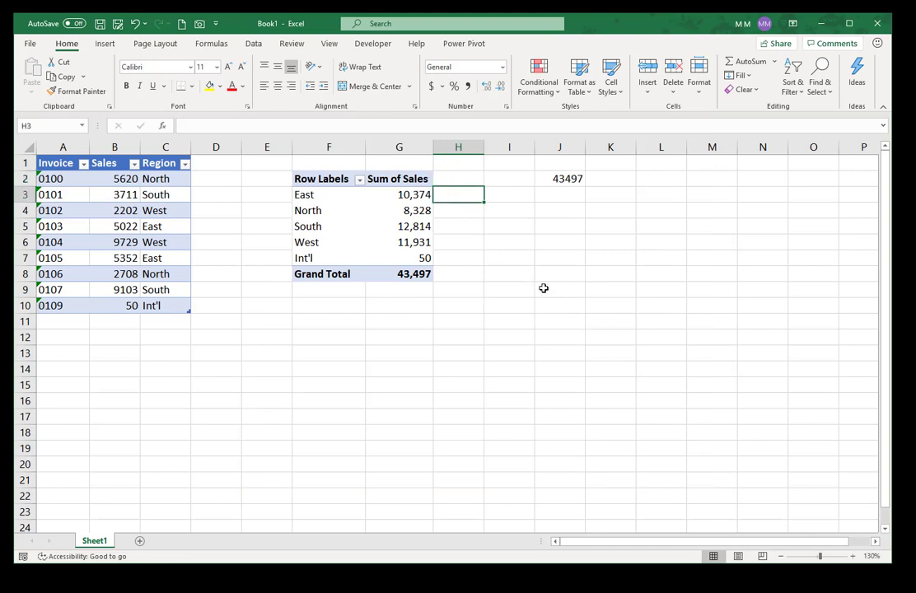
{"action": "type", "text": "="}
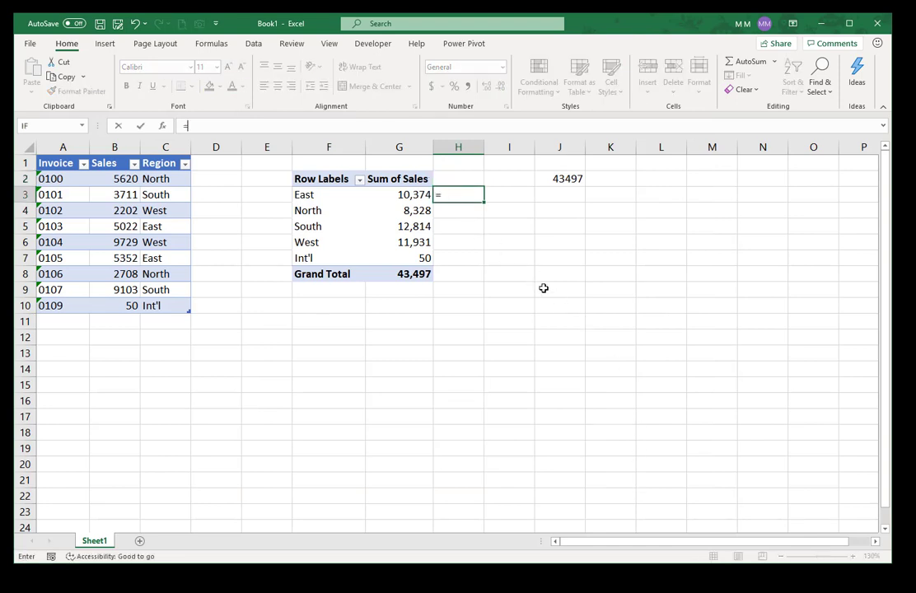
{"action": "left_click", "coordinate": [382, 194]}
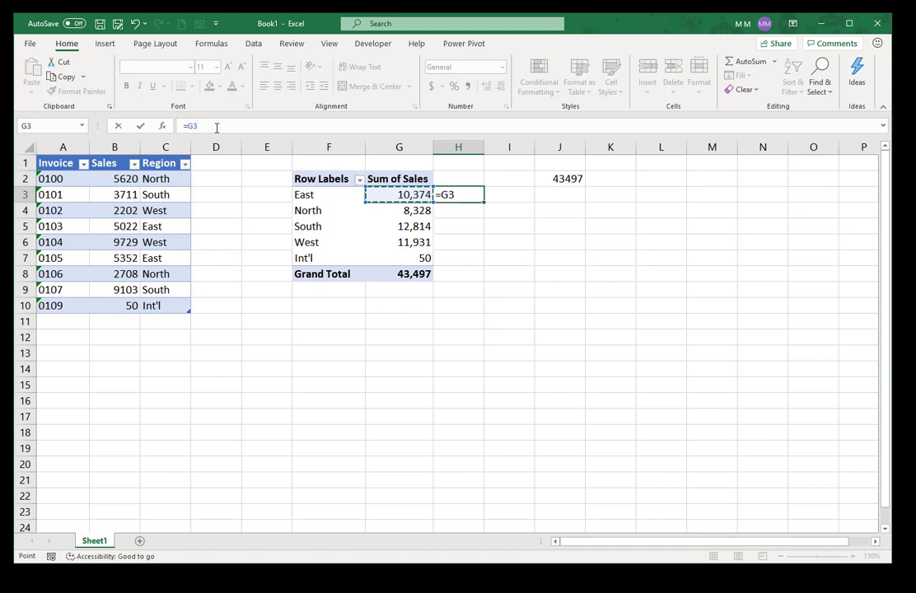
{"action": "type", "text": "*1.25"}
{"action": "key", "text": "ctrl+Return"}
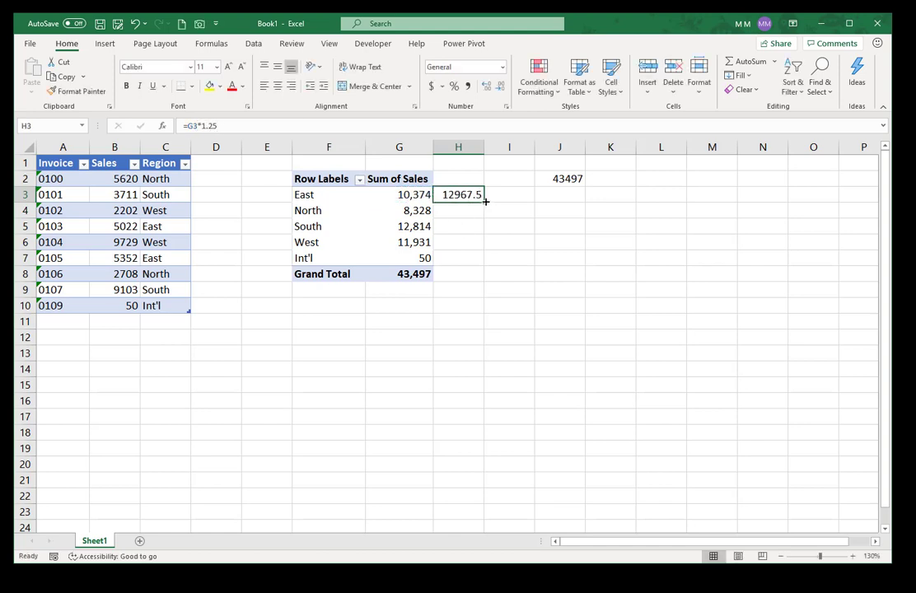
{"action": "left_click_drag", "start_coordinate": [485, 201], "coordinate": [494, 262]}
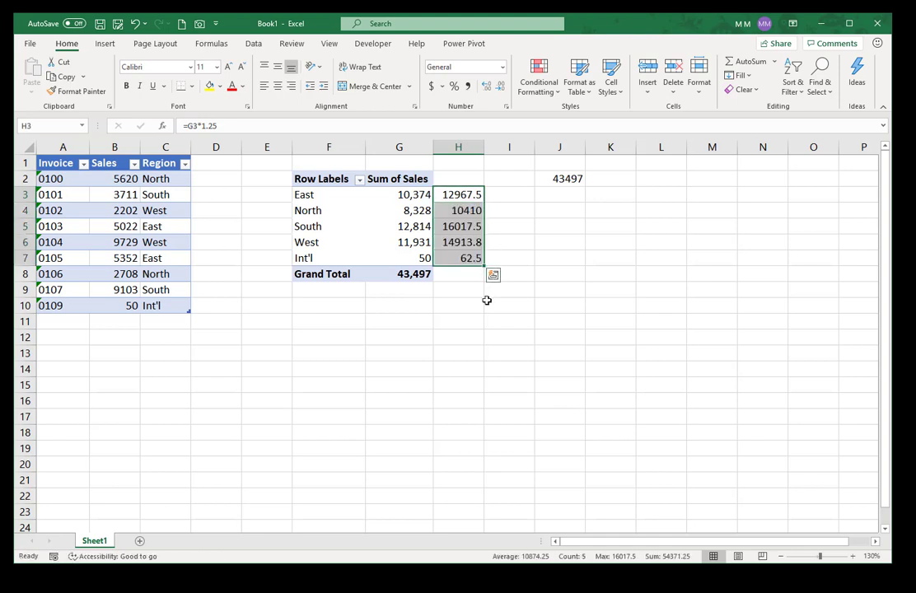
Step: Check J2's GETPIVOTDATA total and confirm H3 holds plain =G3*1.25
{"action": "left_click", "coordinate": [568, 179]}
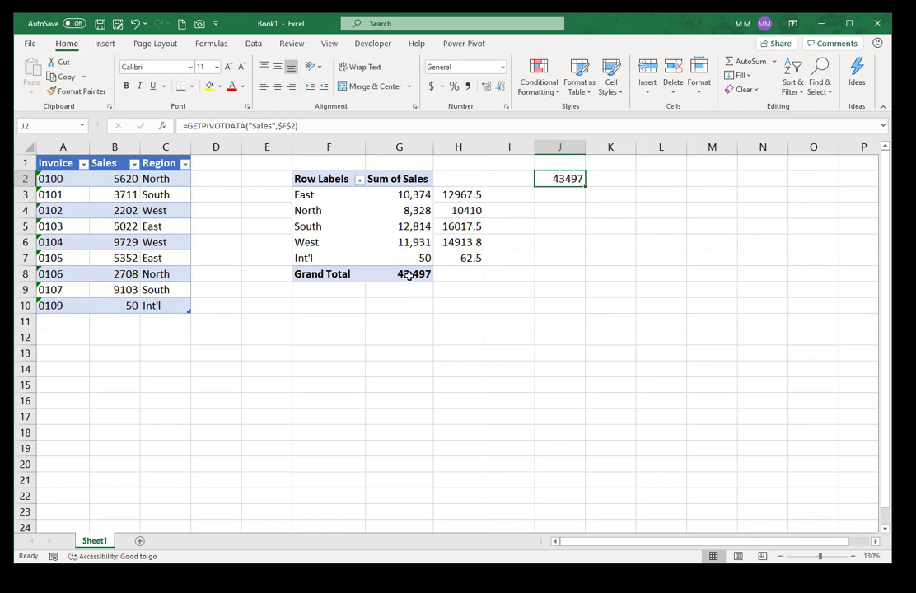
{"action": "mouse_move", "coordinate": [409, 276]}
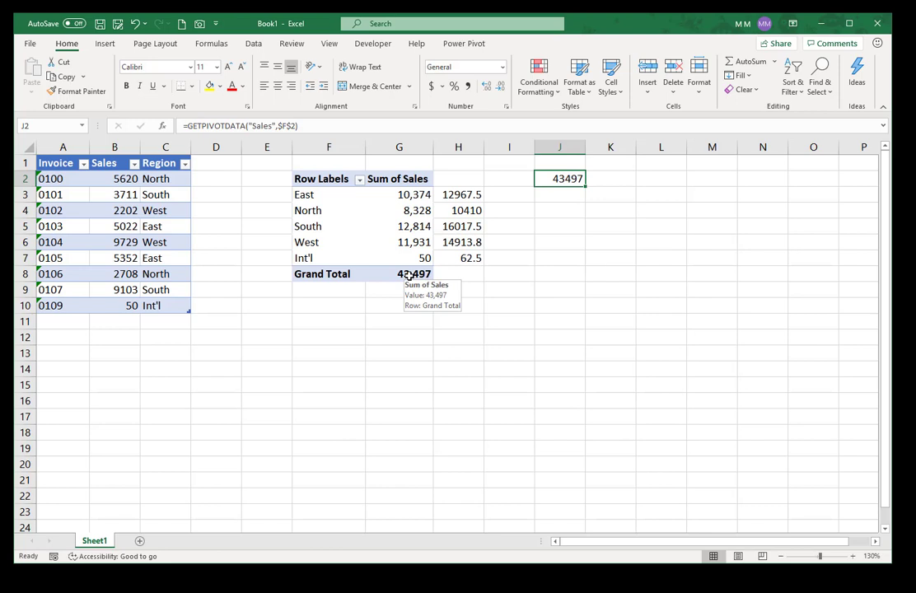
{"action": "left_click", "coordinate": [464, 191]}
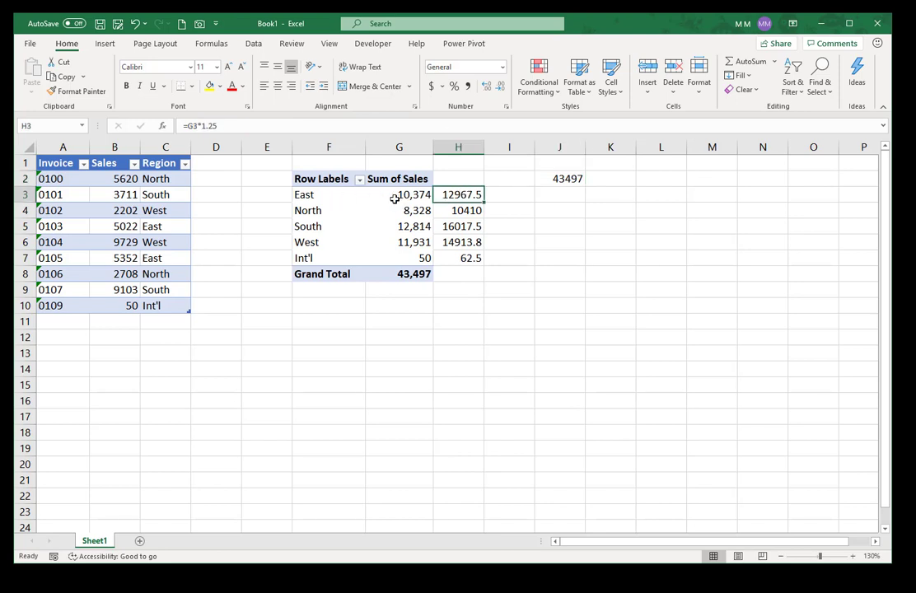
{"action": "mouse_move", "coordinate": [404, 194]}
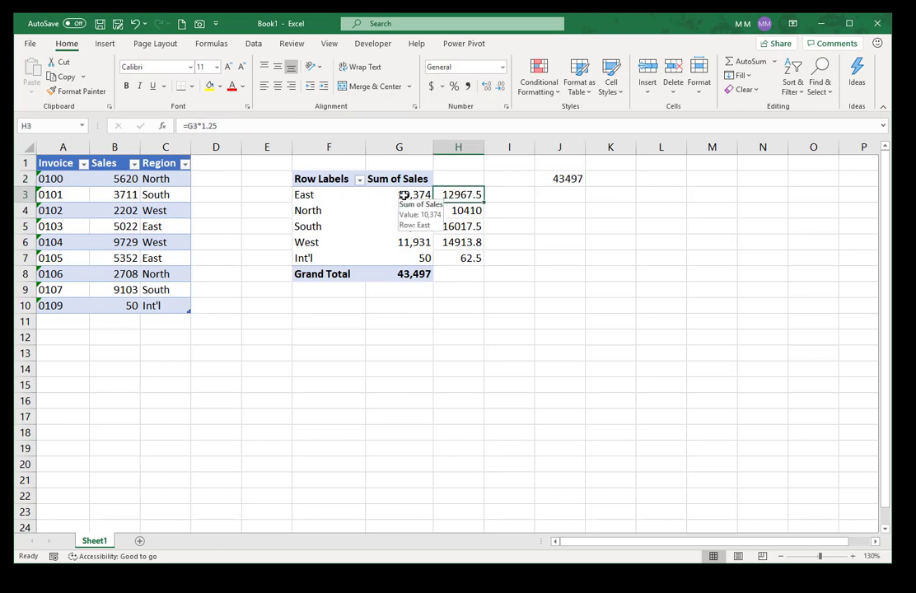